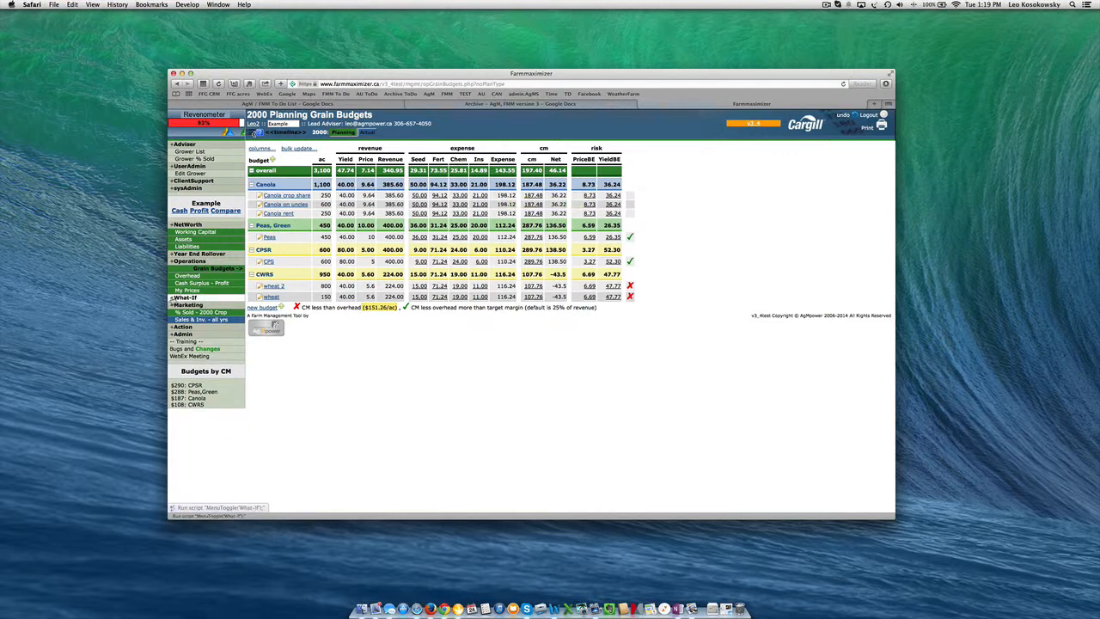
Copy the 2000 Planning scenario's data to the Actual plan for crop year 2000
{"action": "left_click", "coordinate": [189, 308]}
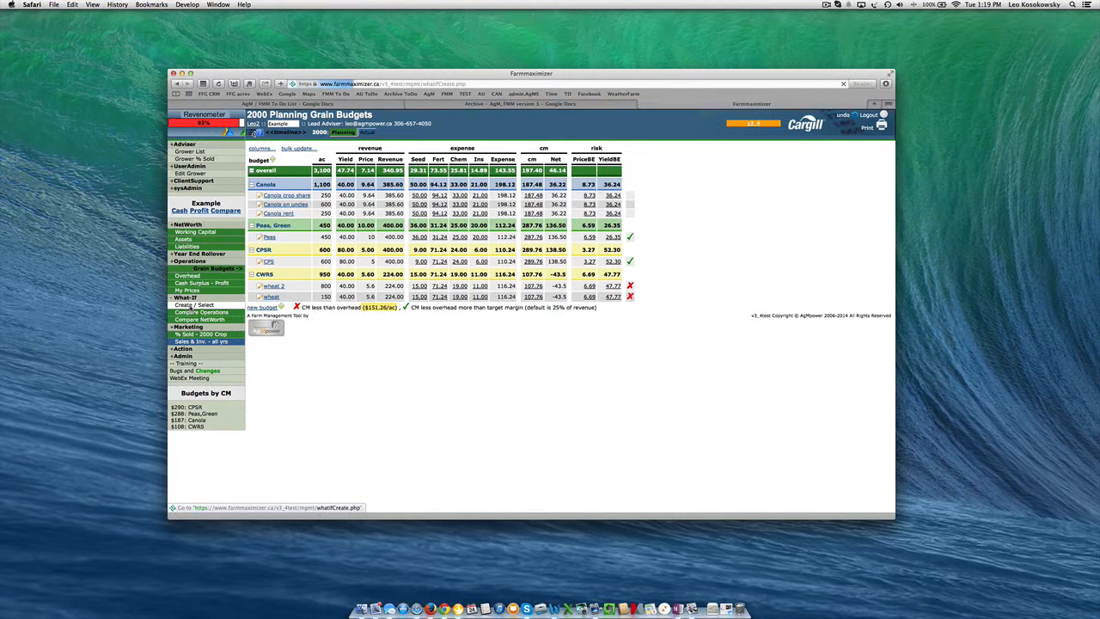
{"action": "scroll", "coordinate": [329, 380], "scroll_direction": "down", "scroll_amount": 1}
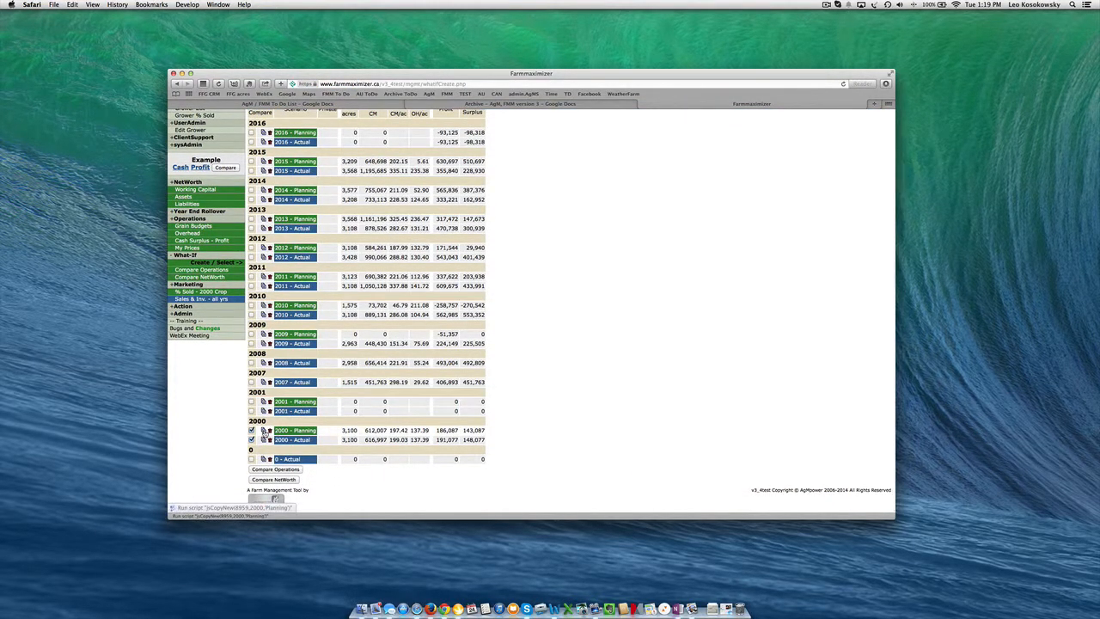
{"action": "left_click", "coordinate": [263, 430]}
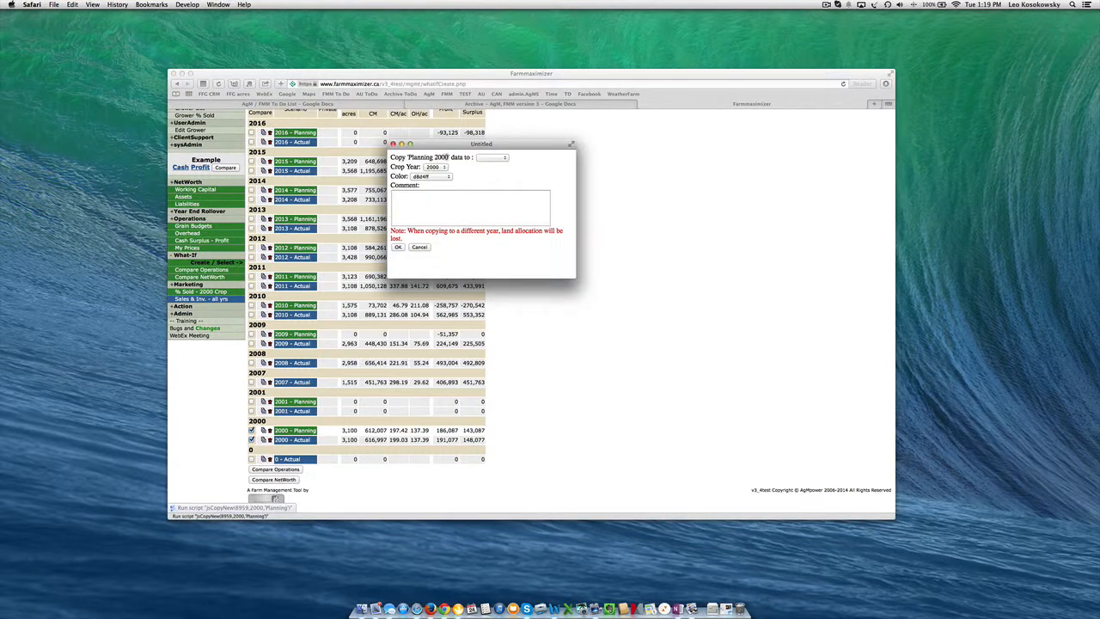
{"action": "left_click", "coordinate": [507, 157]}
{"action": "left_click", "coordinate": [504, 176]}
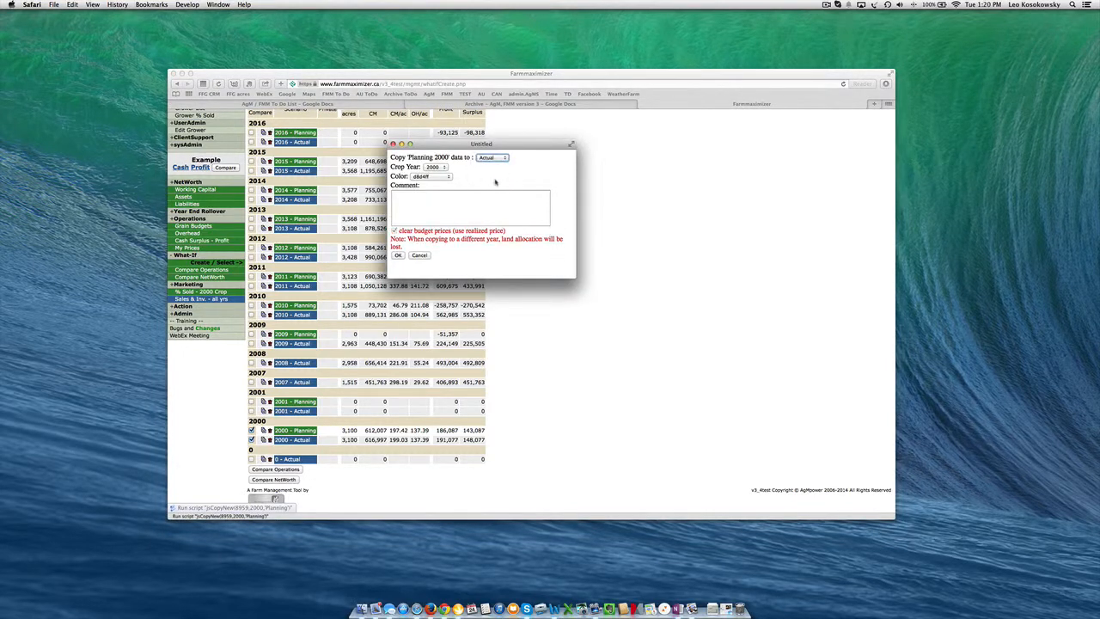
{"action": "left_click", "coordinate": [401, 261]}
Review the 2000 Actual grain budgets, and return to the 2000 Planning grain budgets
{"action": "left_click", "coordinate": [204, 269]}
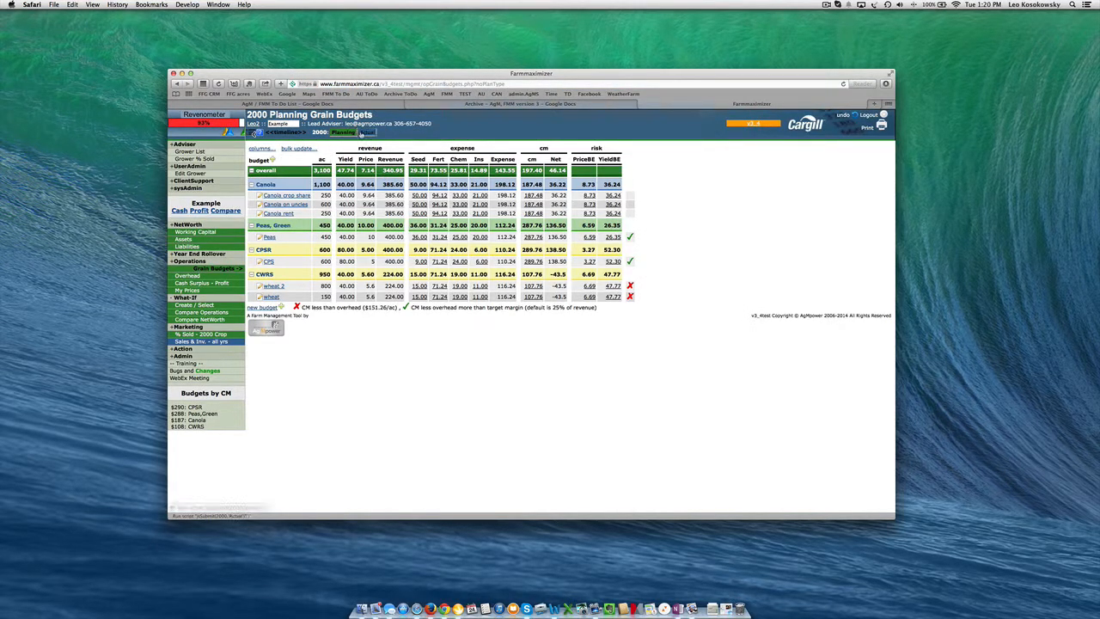
{"action": "left_click", "coordinate": [364, 133]}
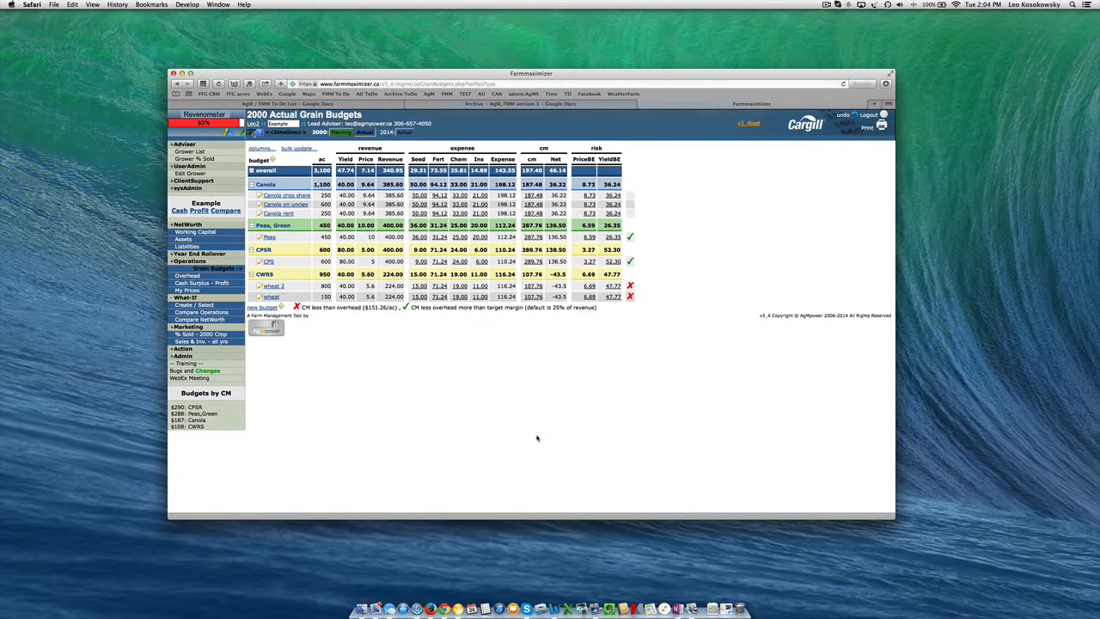
{"action": "left_click", "coordinate": [342, 133]}
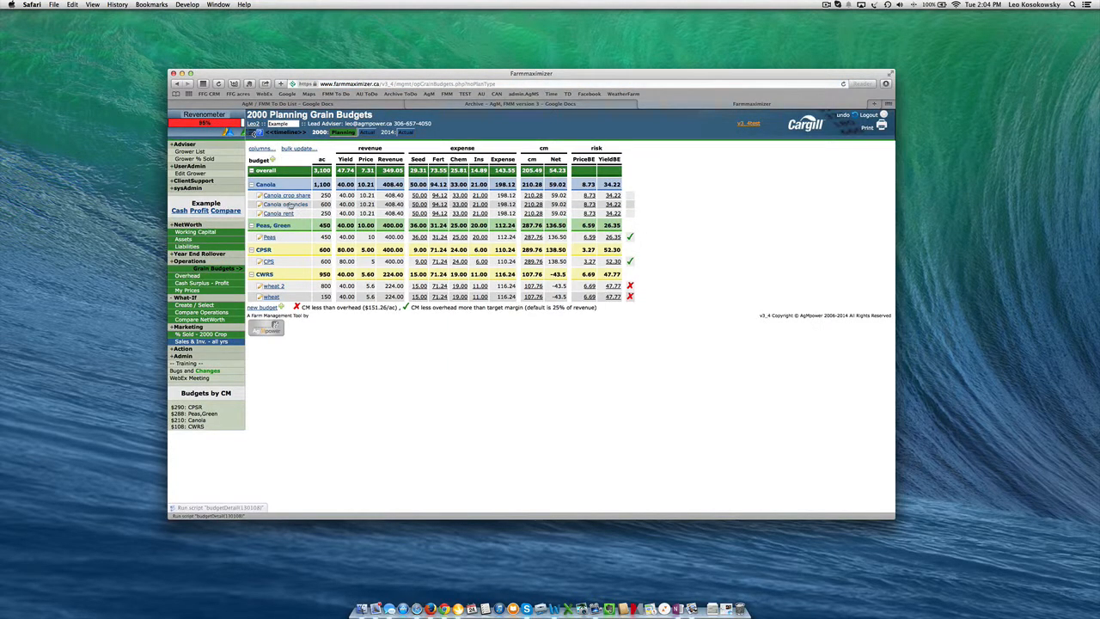
Inspect the Canola on uncles budget's price override, and set canola's future price to 455 per MT in My Prices
{"action": "left_click", "coordinate": [287, 204]}
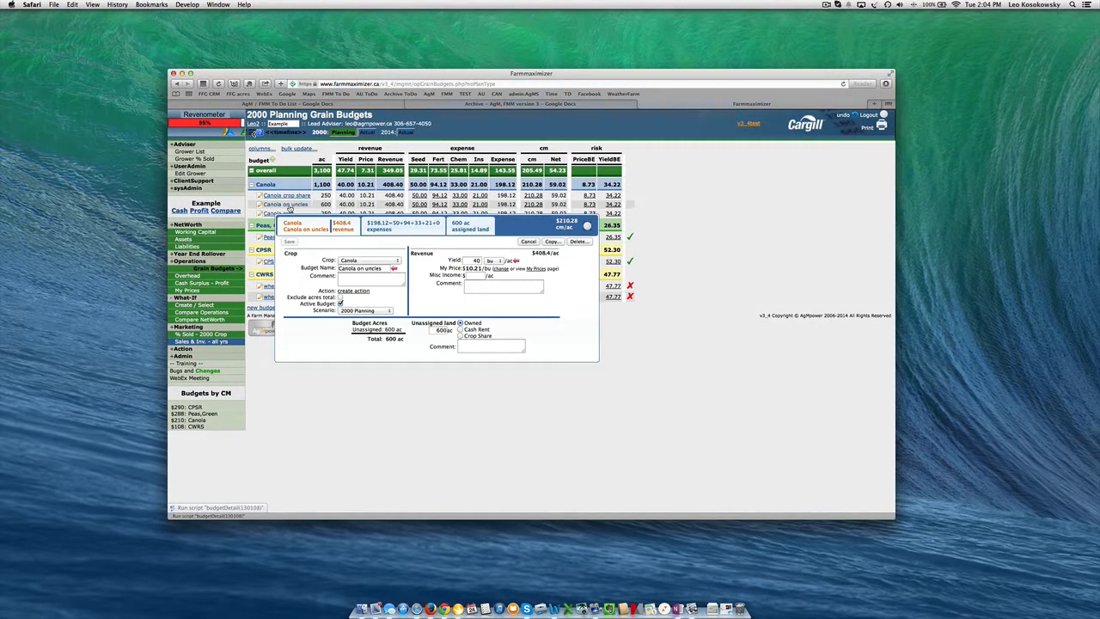
{"action": "left_click", "coordinate": [502, 272]}
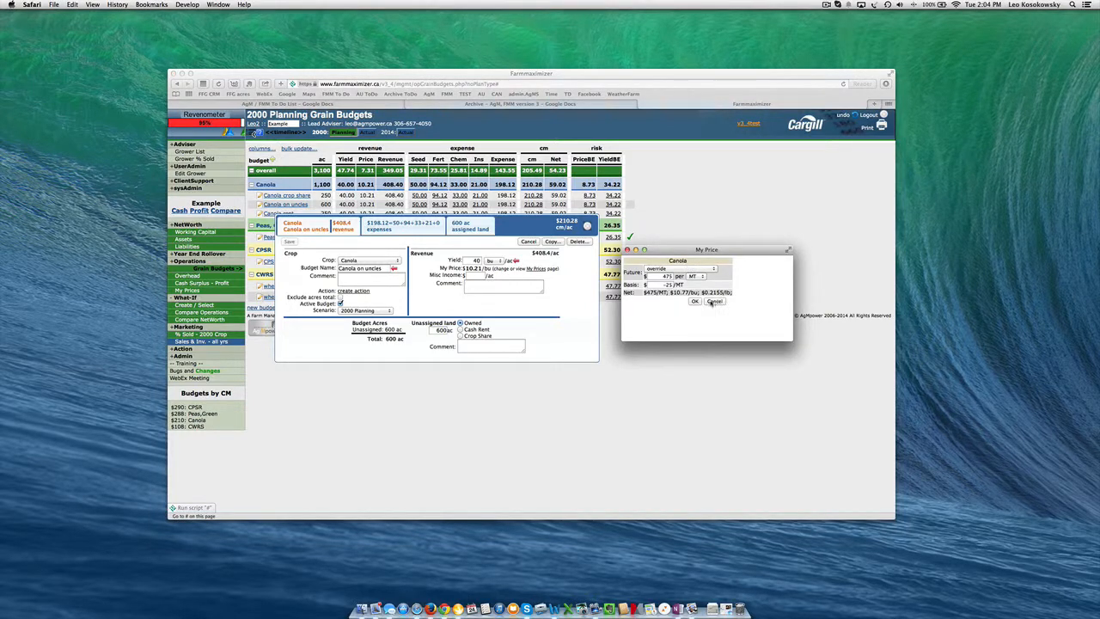
{"action": "left_click", "coordinate": [203, 292]}
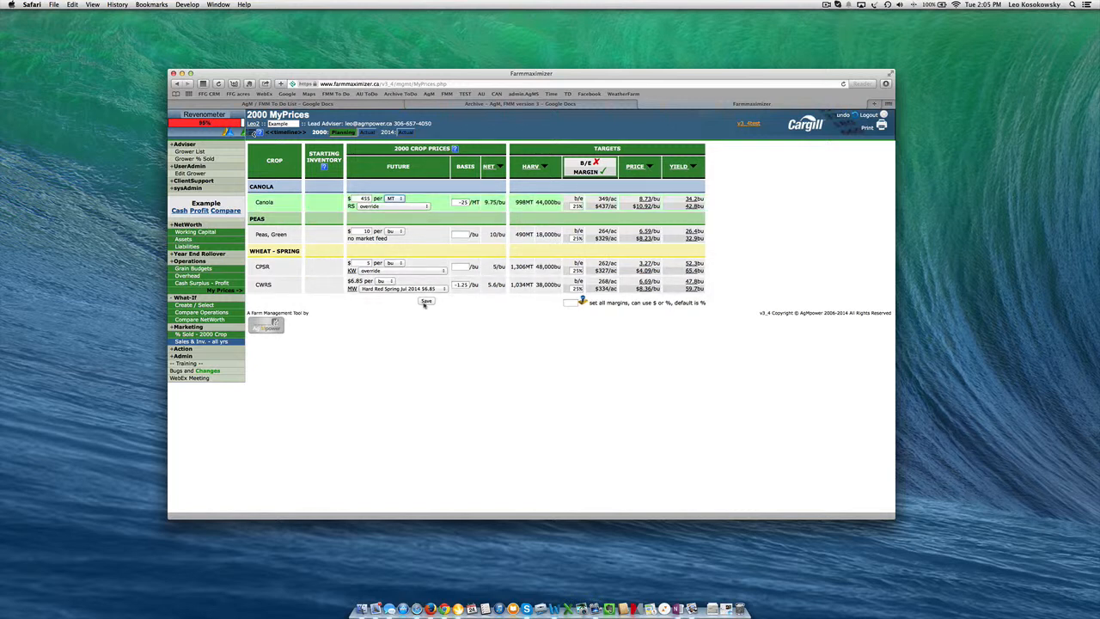
Check the canola price in the Canola on uncles and Canola crop share planning budgets, and dismiss the price window unchanged
{"action": "left_click", "coordinate": [195, 268]}
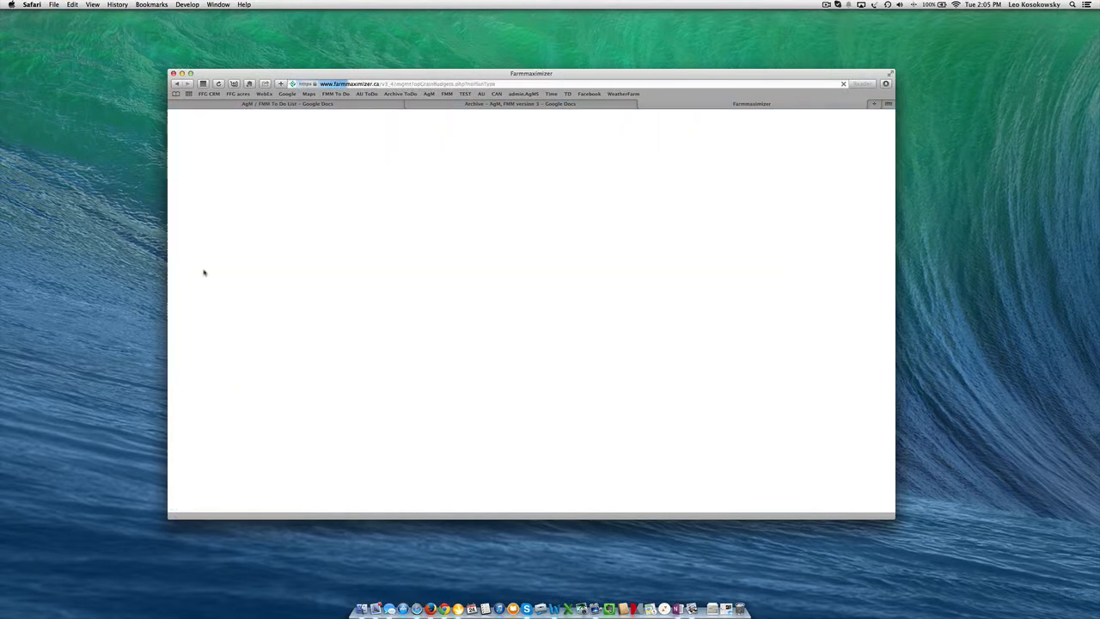
{"action": "left_click", "coordinate": [285, 204]}
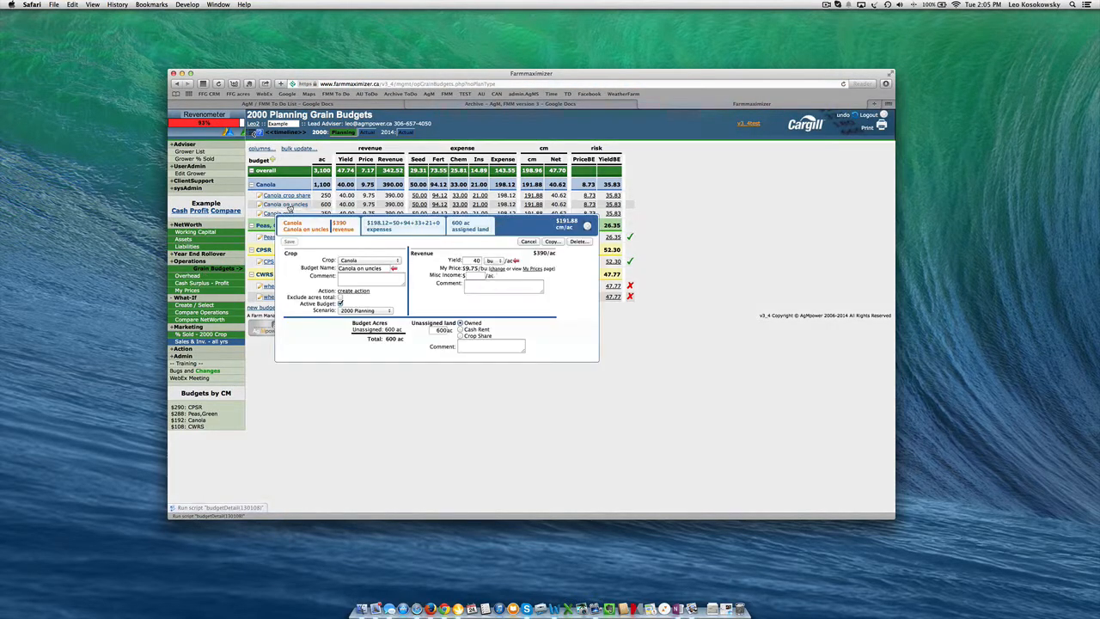
{"action": "left_click", "coordinate": [498, 269]}
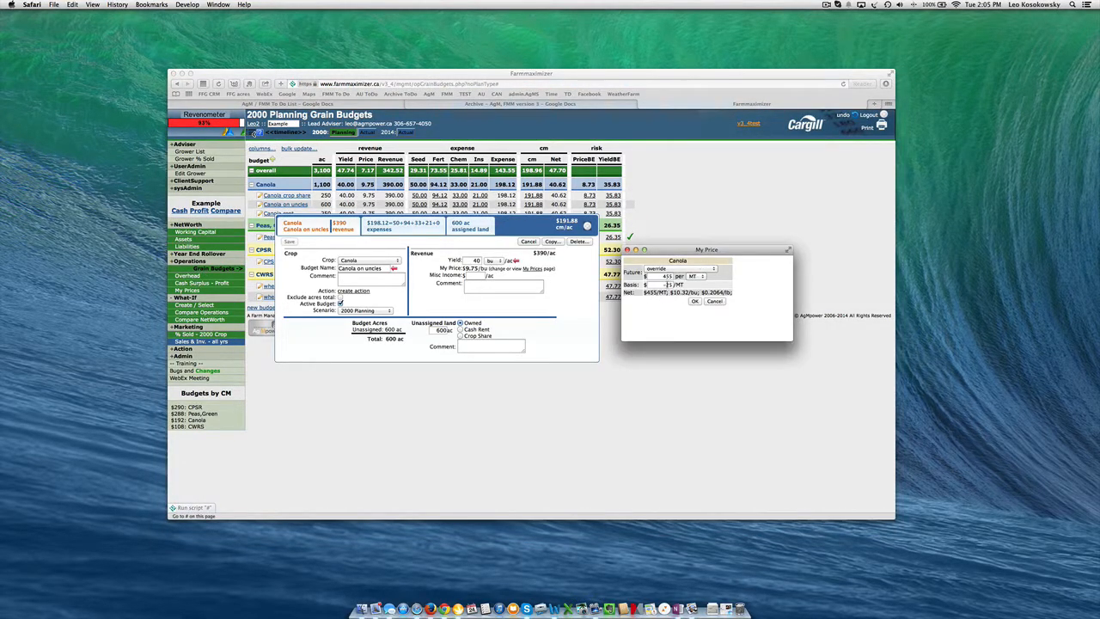
{"action": "left_click", "coordinate": [276, 215]}
{"action": "left_click", "coordinate": [276, 215]}
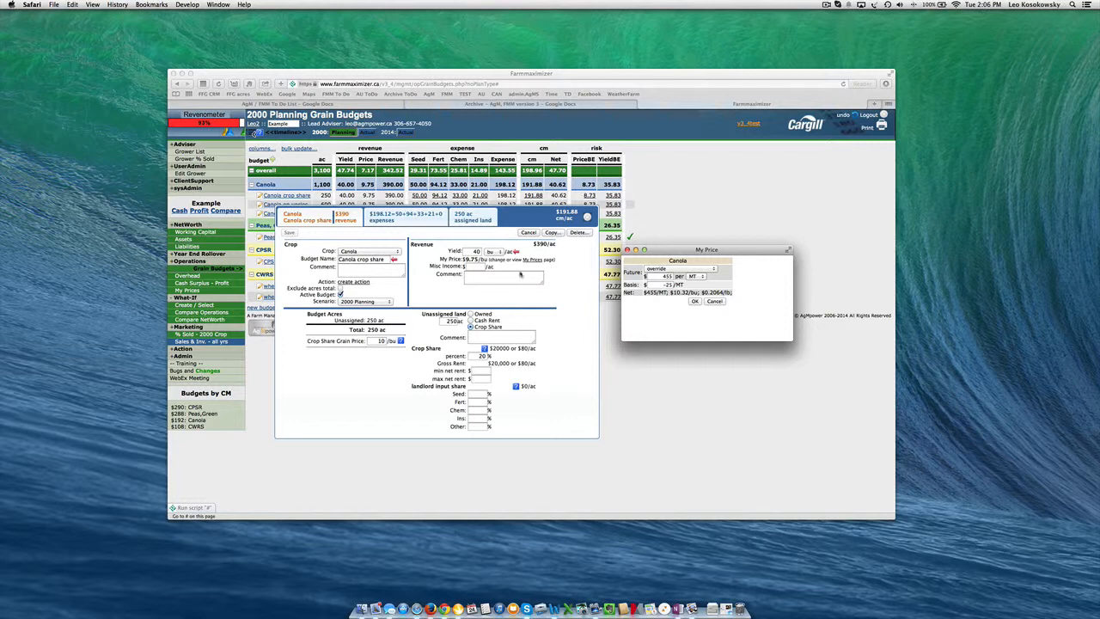
{"action": "left_click", "coordinate": [715, 303]}
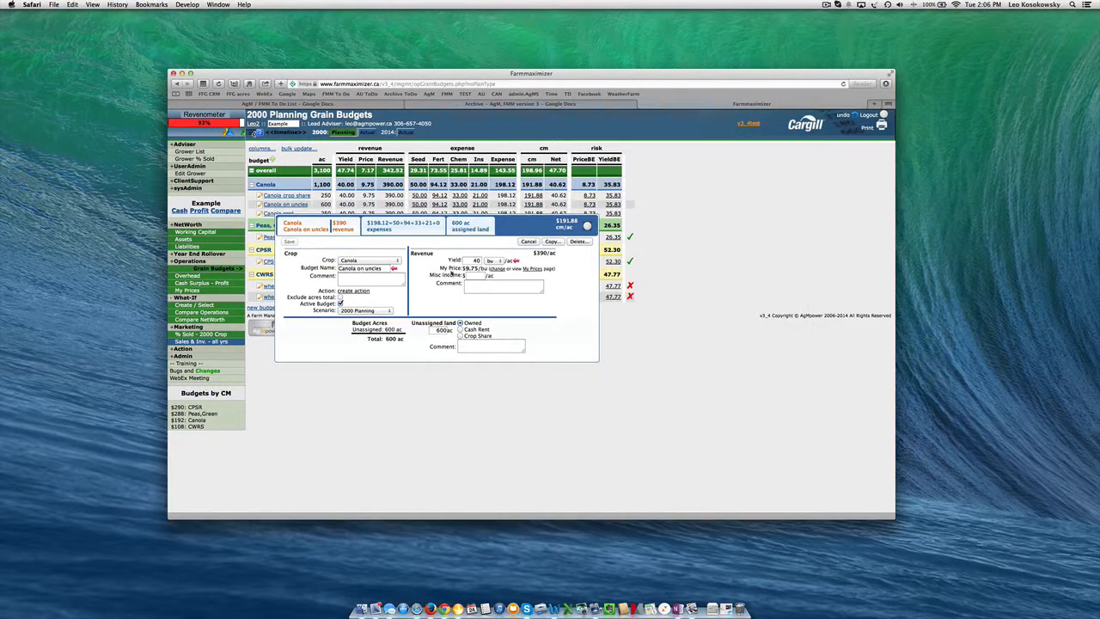
Check the realized price in the 2000 Actual budget Canola on uncles, and examine its source on the % Sold page
{"action": "left_click", "coordinate": [367, 133]}
{"action": "left_click", "coordinate": [286, 204]}
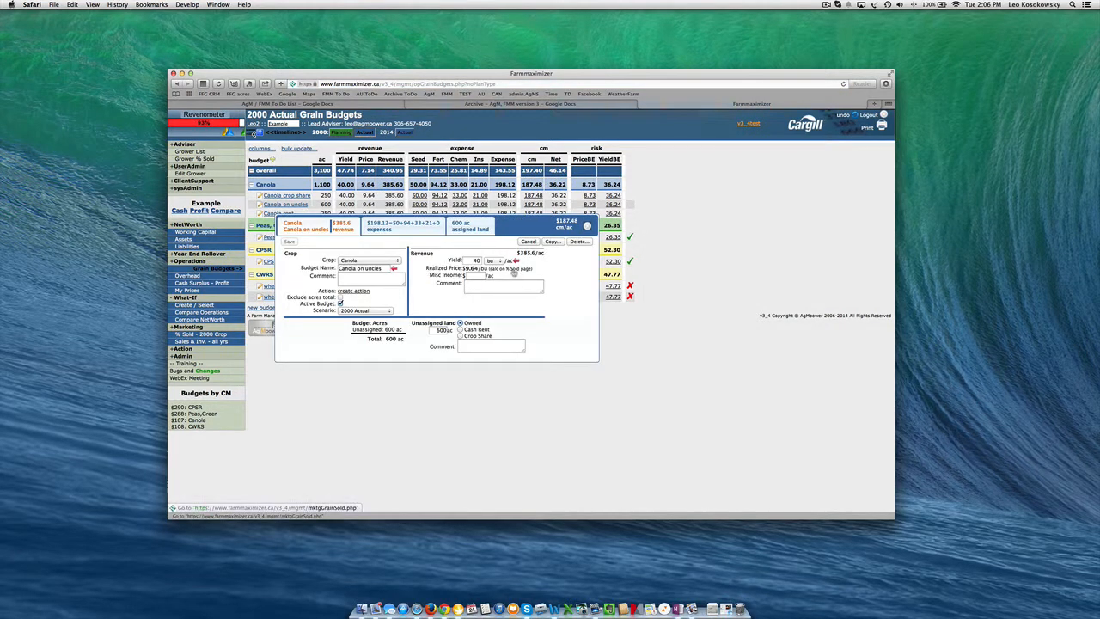
{"action": "left_click", "coordinate": [514, 270]}
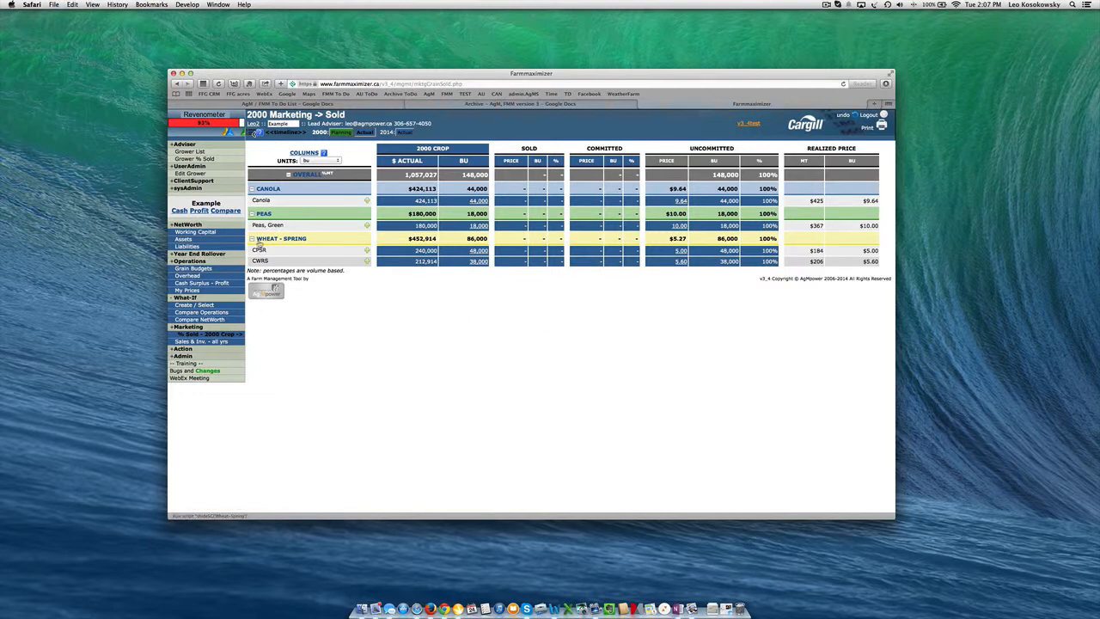
{"action": "left_click_drag", "start_coordinate": [452, 151], "coordinate": [417, 150]}
{"action": "mouse_move", "coordinate": [468, 202]}
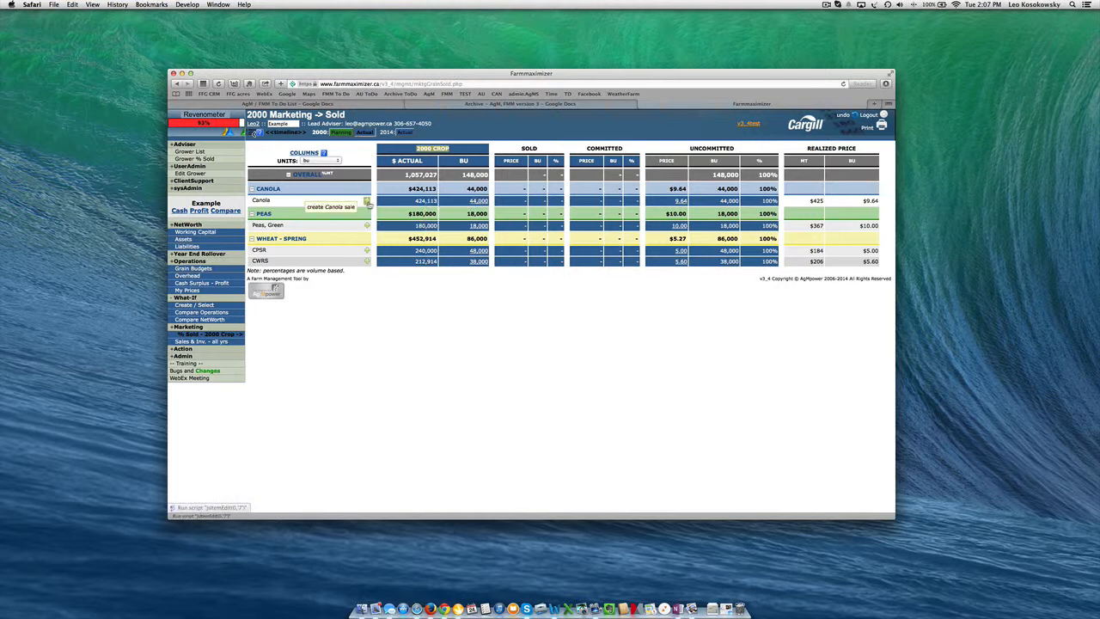
Start a canola sale contract for 100 MT with a future price of 480 and a basis of -25 per MT
{"action": "left_click", "coordinate": [368, 203]}
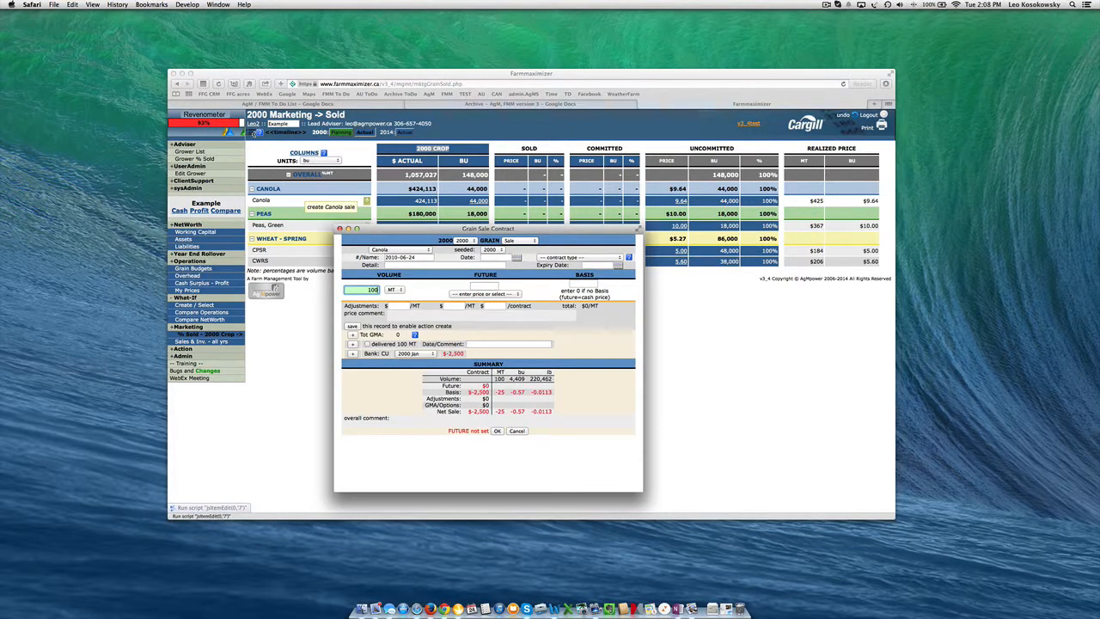
{"action": "type", "text": "480"}
{"action": "key", "text": "Tab"}
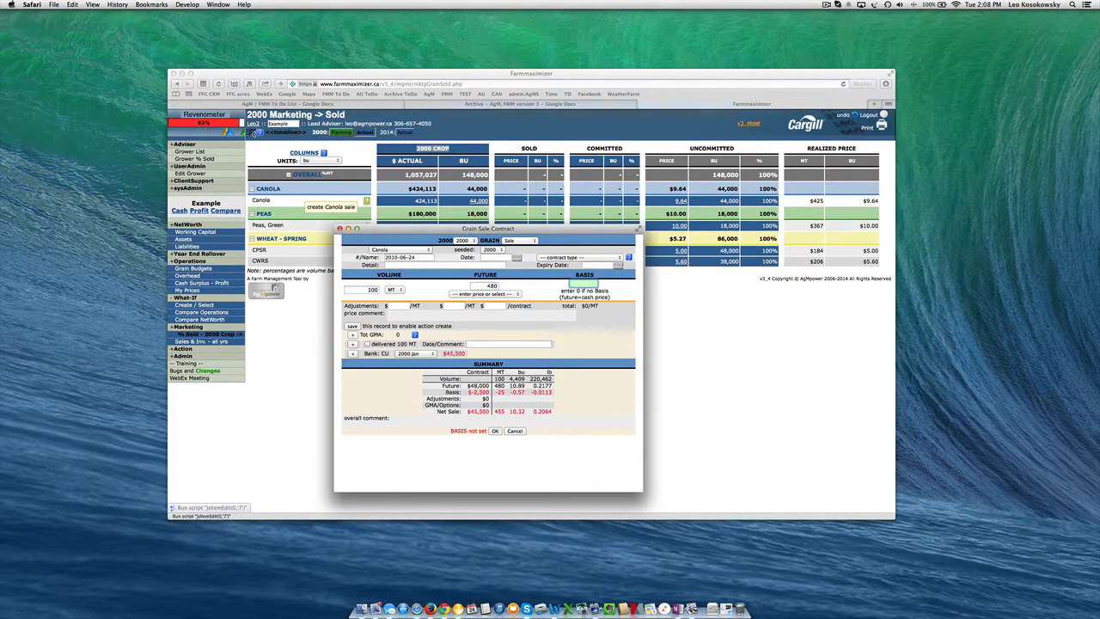
{"action": "type", "text": "-25"}
{"action": "key", "text": "Tab"}
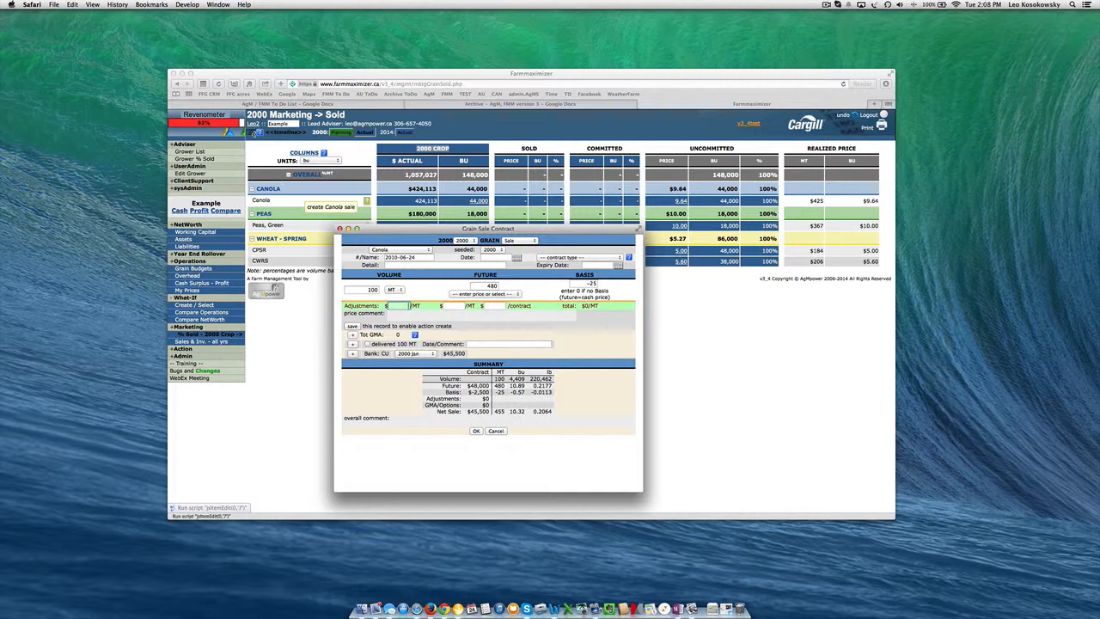
Add adjustments of -20 per MT and 100 per contract to the canola sale
{"action": "type", "text": "-20"}
{"action": "key", "text": "Tab"}
{"action": "key", "text": "Tab"}
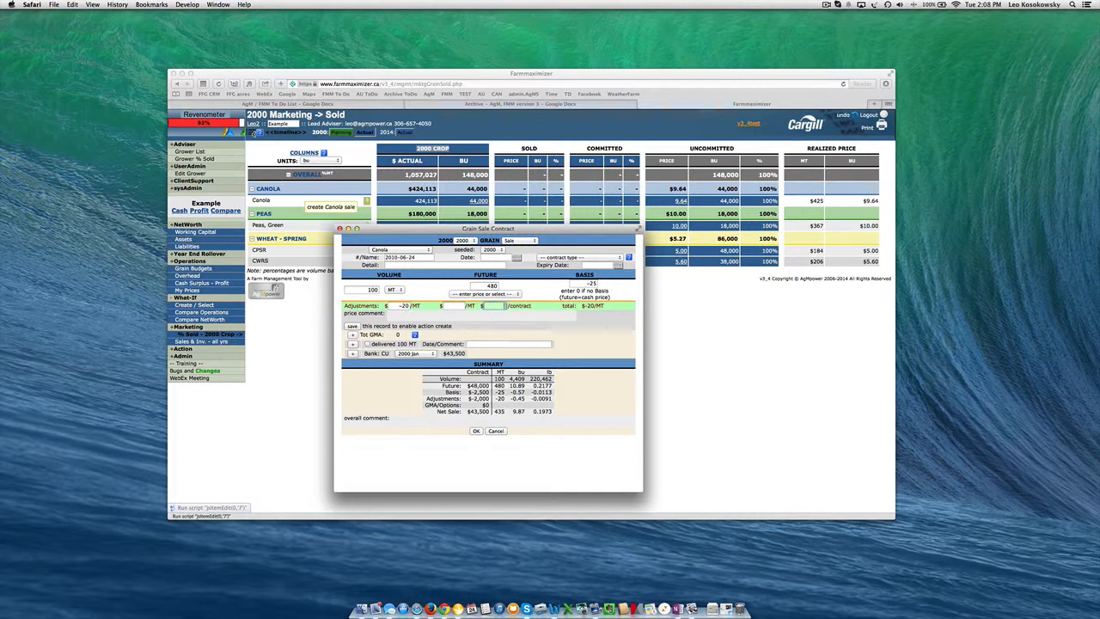
{"action": "type", "text": "100"}
{"action": "key", "text": "Tab"}
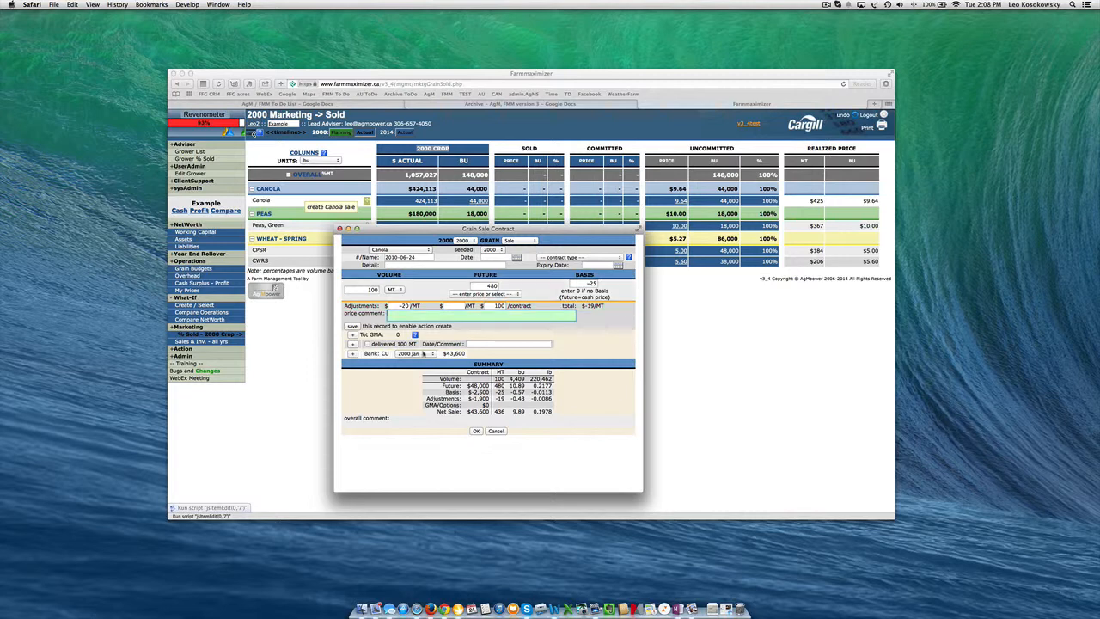
Set the sale's bank month to 2000 Oct and save the contract
{"action": "left_click", "coordinate": [430, 355]}
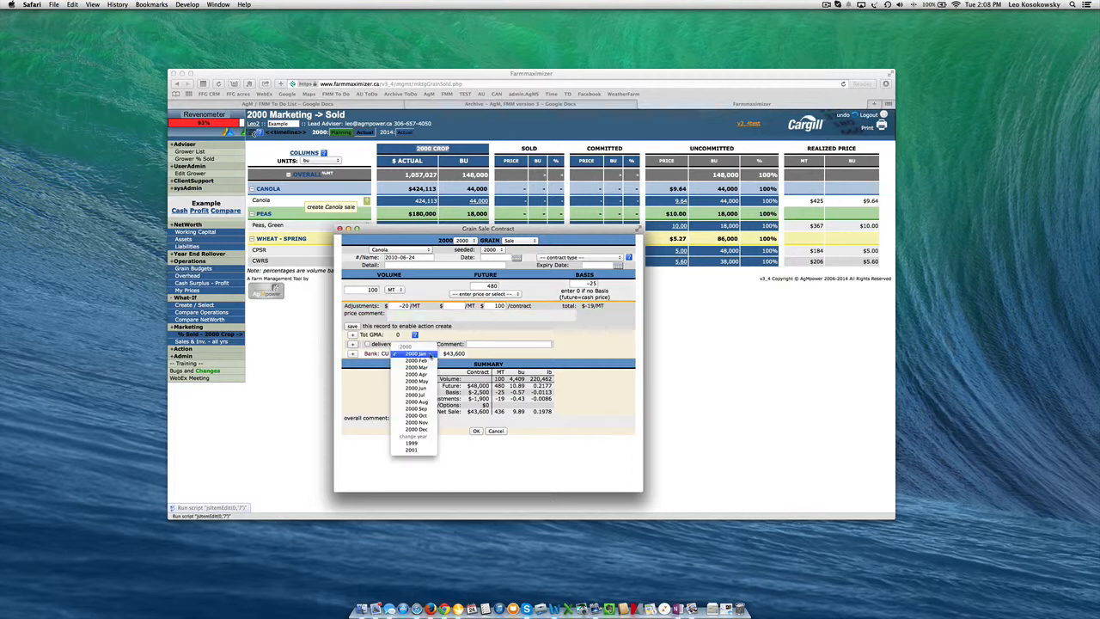
{"action": "left_click", "coordinate": [429, 416]}
{"action": "left_click", "coordinate": [476, 431]}
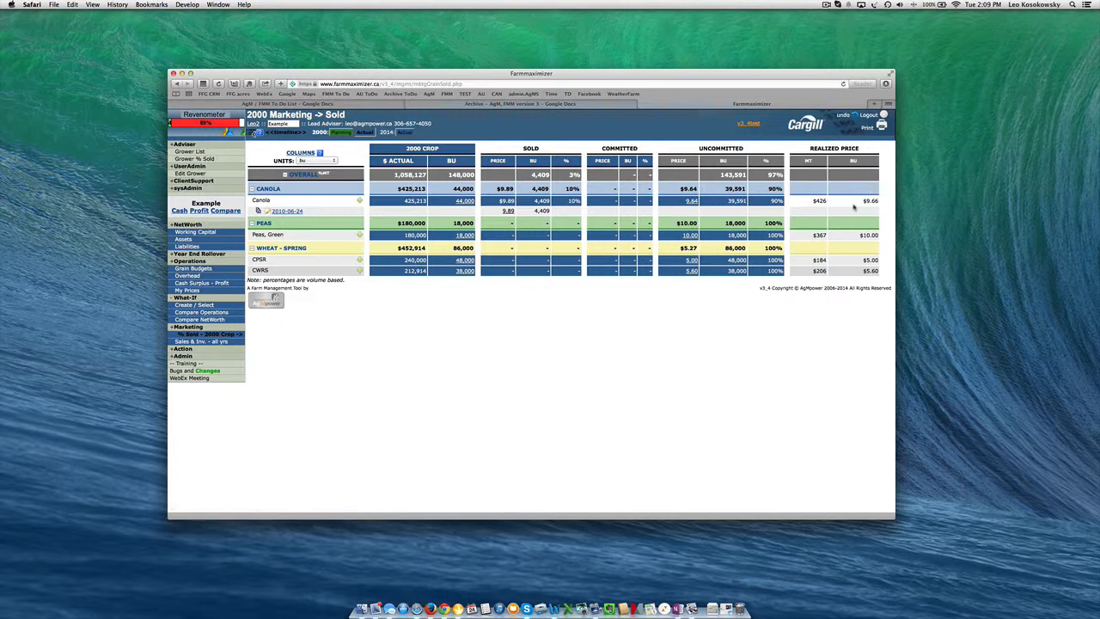
Check the realized price in the 2000 Actual budget Canola crop share, and return to the % Sold page
{"action": "left_click", "coordinate": [205, 269]}
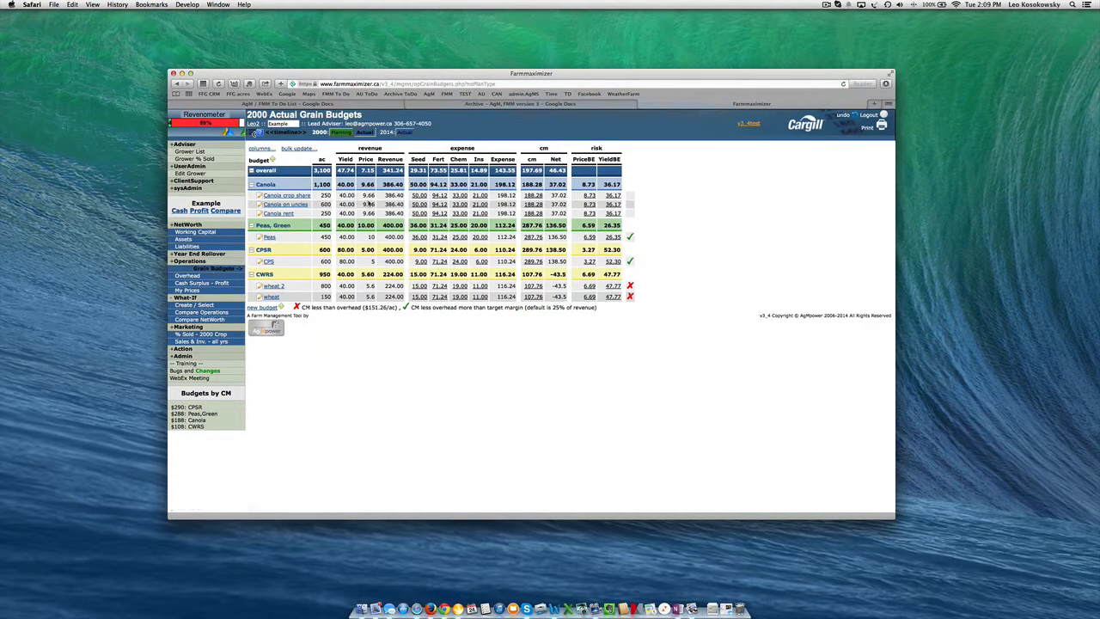
{"action": "left_click", "coordinate": [292, 195]}
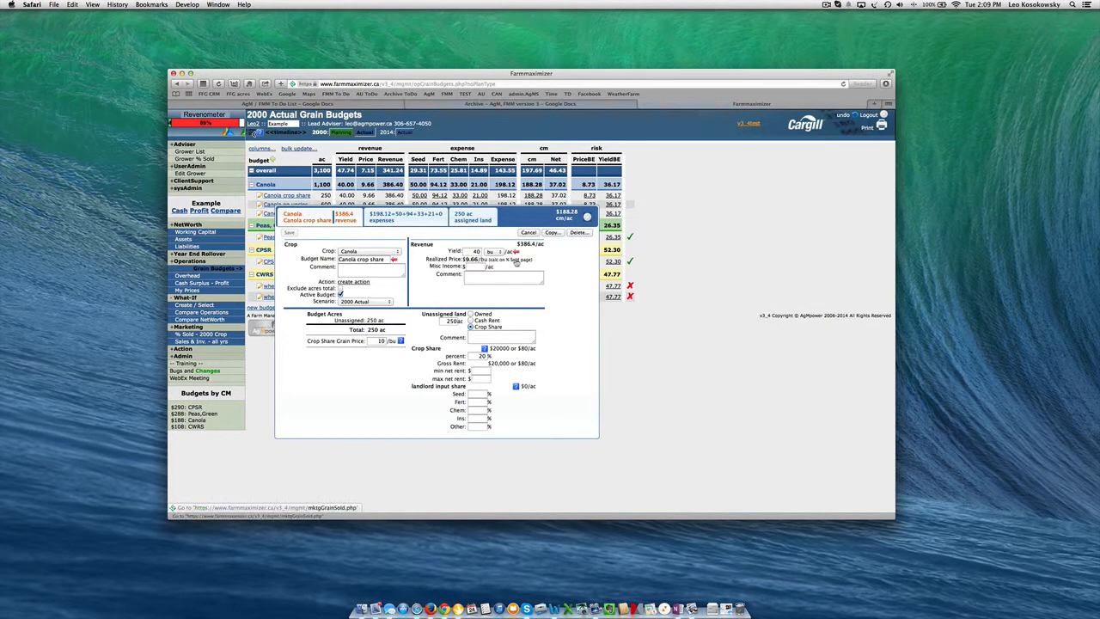
{"action": "left_click", "coordinate": [516, 260]}
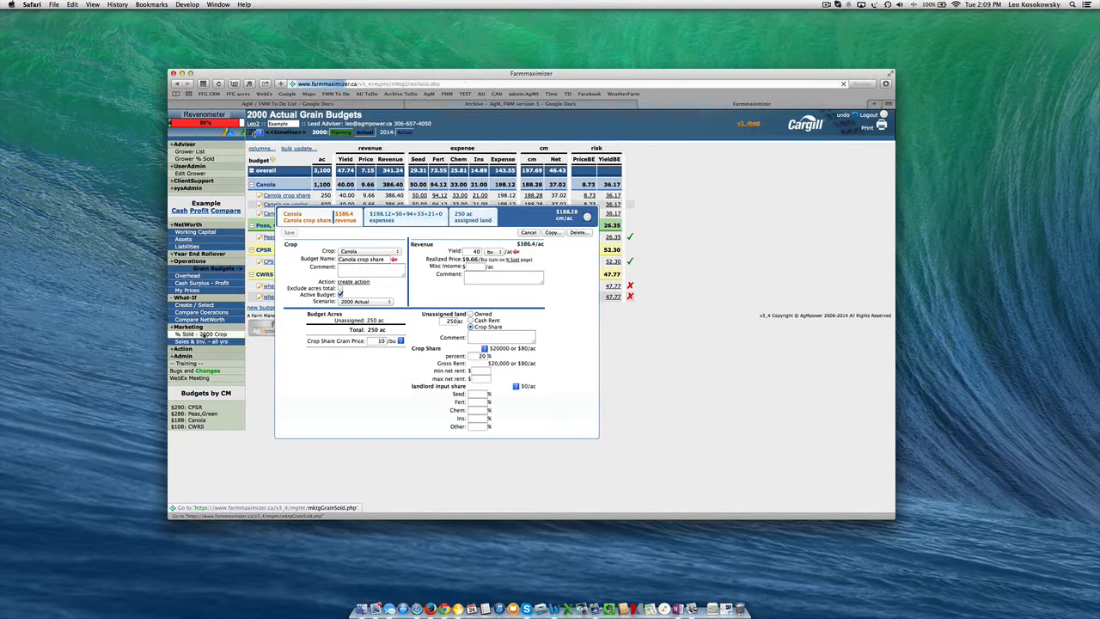
Duplicate the 2010-06-24 canola sale contract with its basis left blank, and save the copy
{"action": "left_click", "coordinate": [261, 214]}
{"action": "key", "text": "BackSpace"}
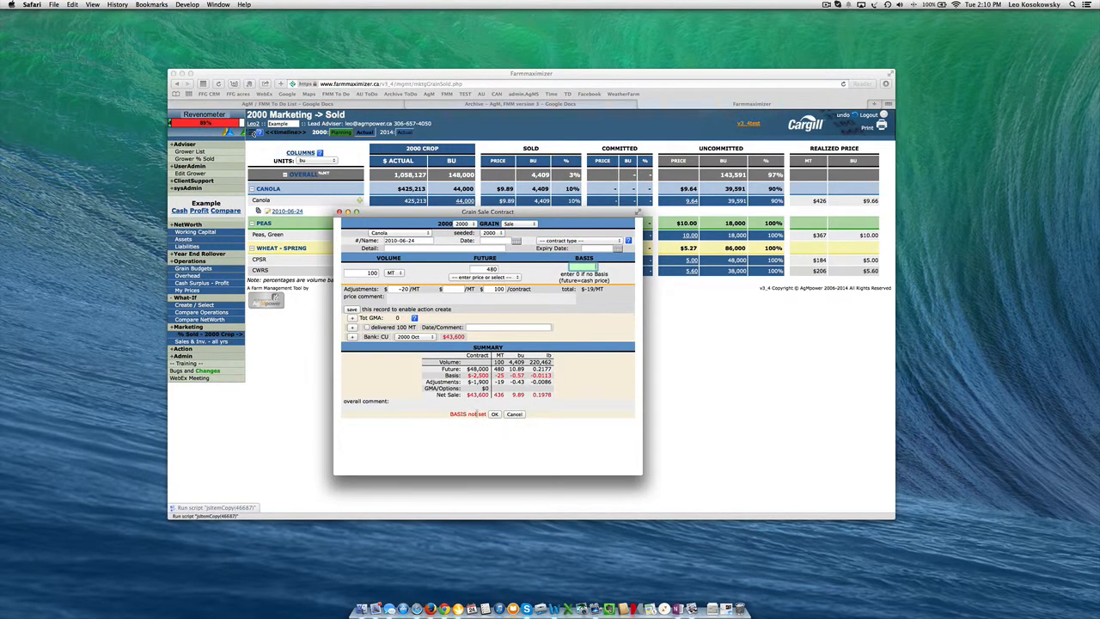
{"action": "left_click", "coordinate": [495, 415]}
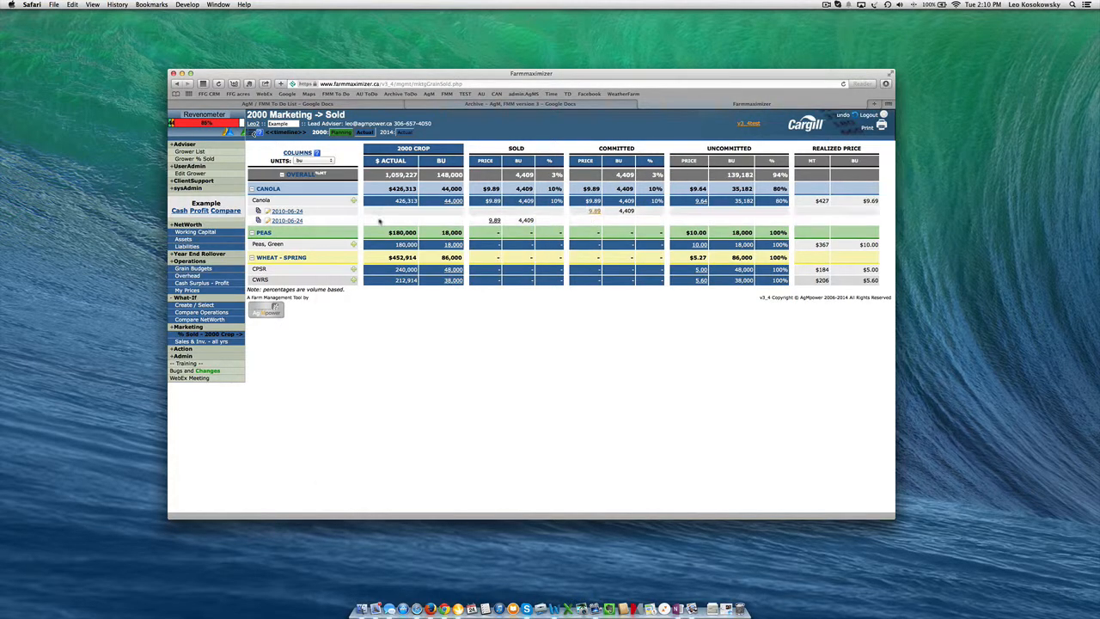
Set canola's basis to -5 per MT in the 2000 My Prices and save it
{"action": "left_click", "coordinate": [188, 290]}
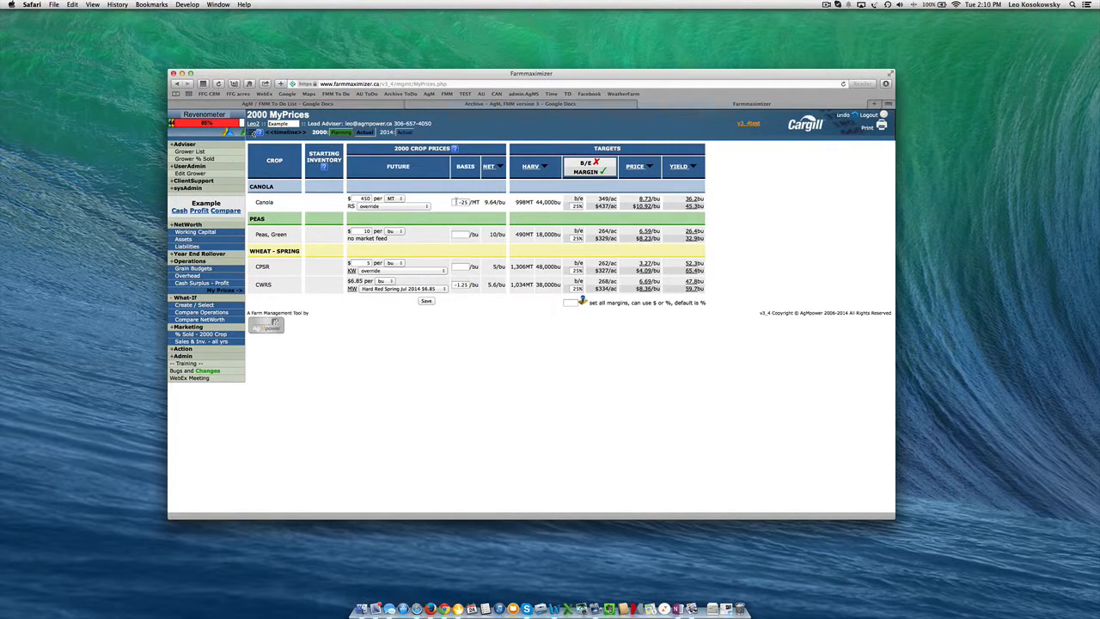
{"action": "type", "text": "-5"}
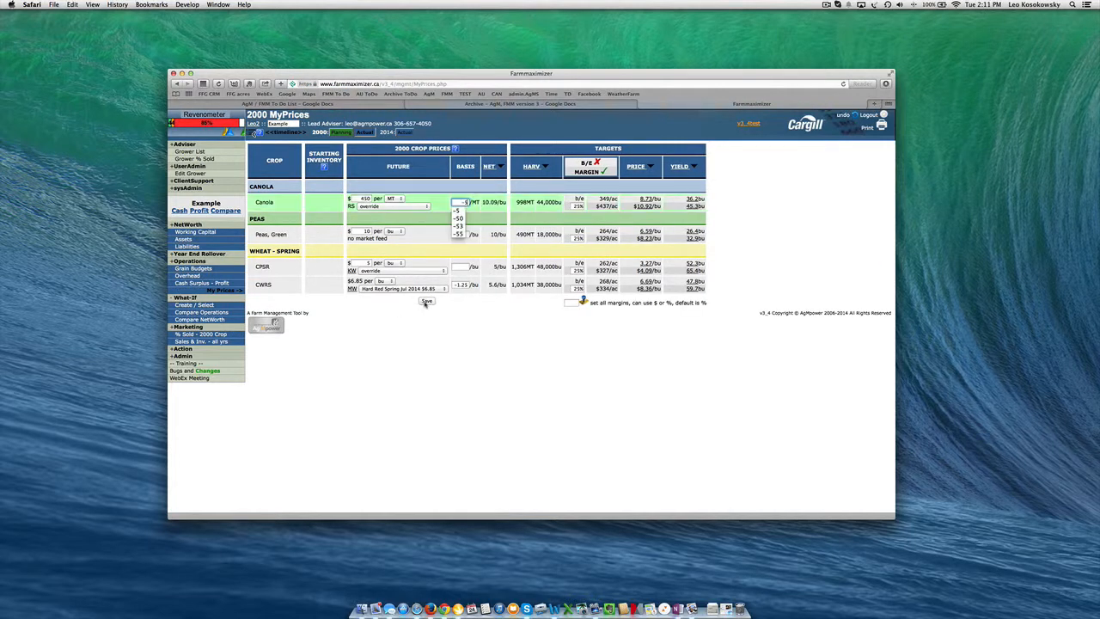
{"action": "left_click", "coordinate": [426, 300]}
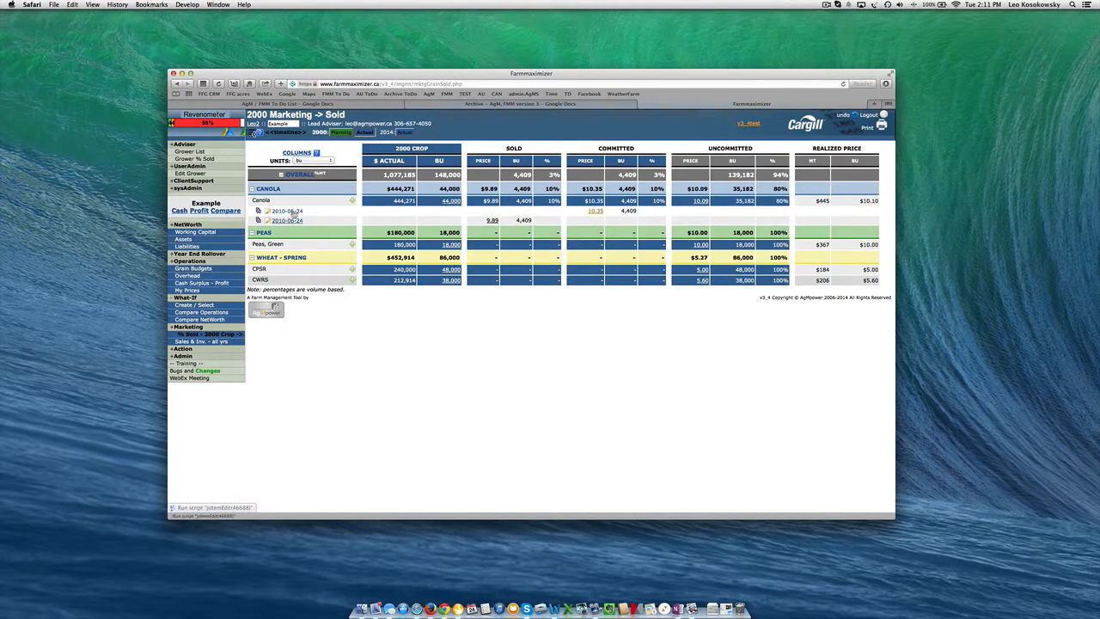
Duplicate the committed 2010-06-24 canola sale contract, giving the copy a basis of -15 and the Canola Nov 2014 future price of $464.4
{"action": "left_click", "coordinate": [293, 215]}
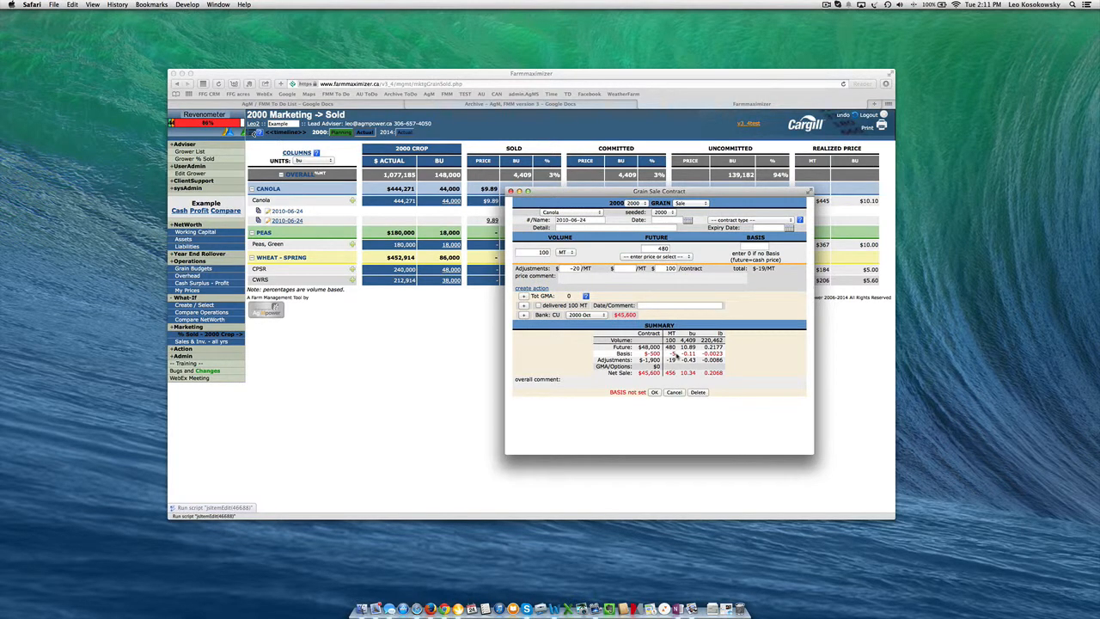
{"action": "left_click", "coordinate": [259, 212]}
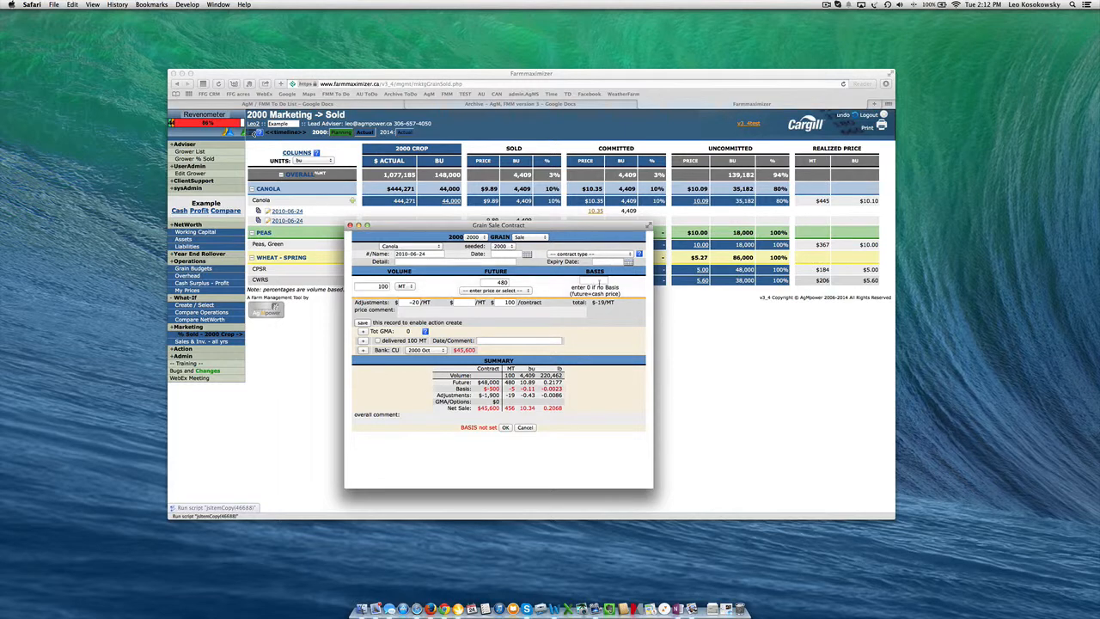
{"action": "left_click", "coordinate": [597, 282]}
{"action": "type", "text": "-15"}
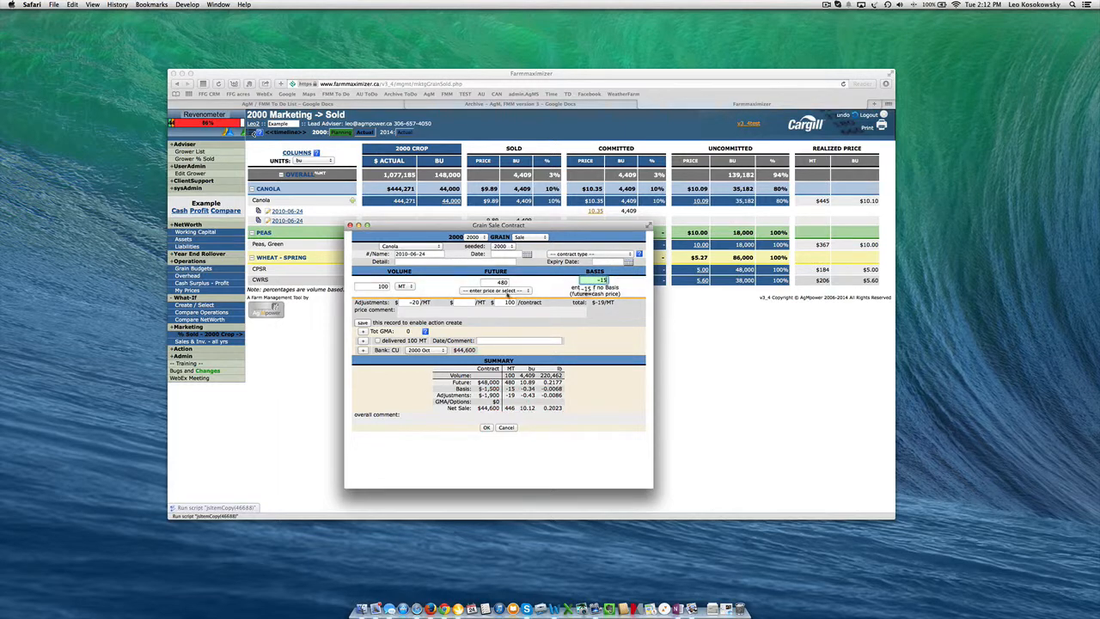
{"action": "left_click", "coordinate": [507, 292]}
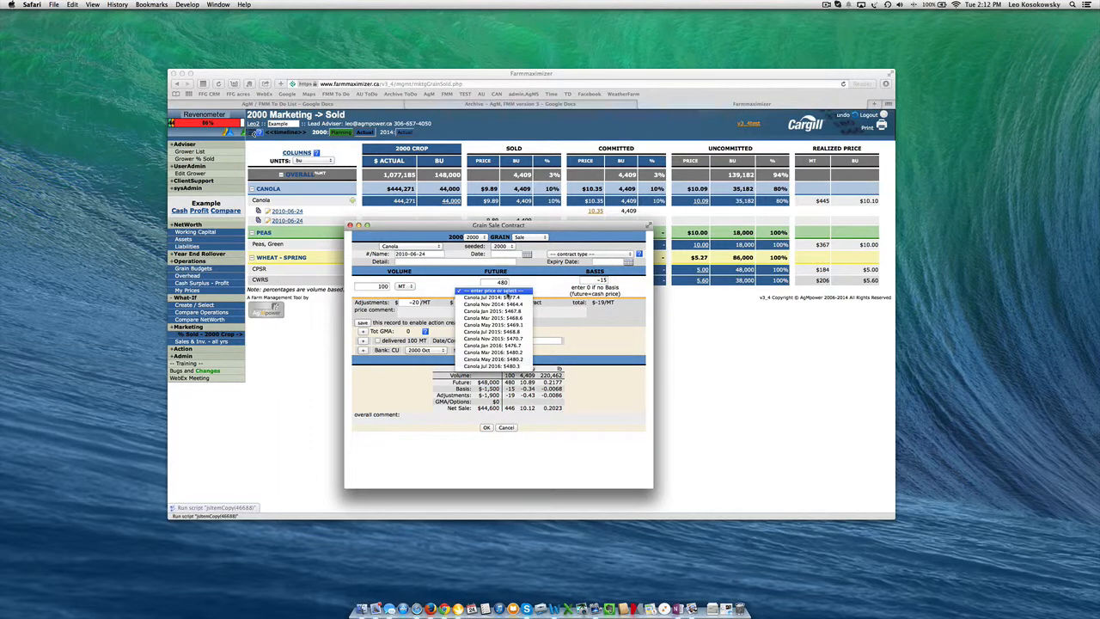
{"action": "left_click", "coordinate": [494, 304]}
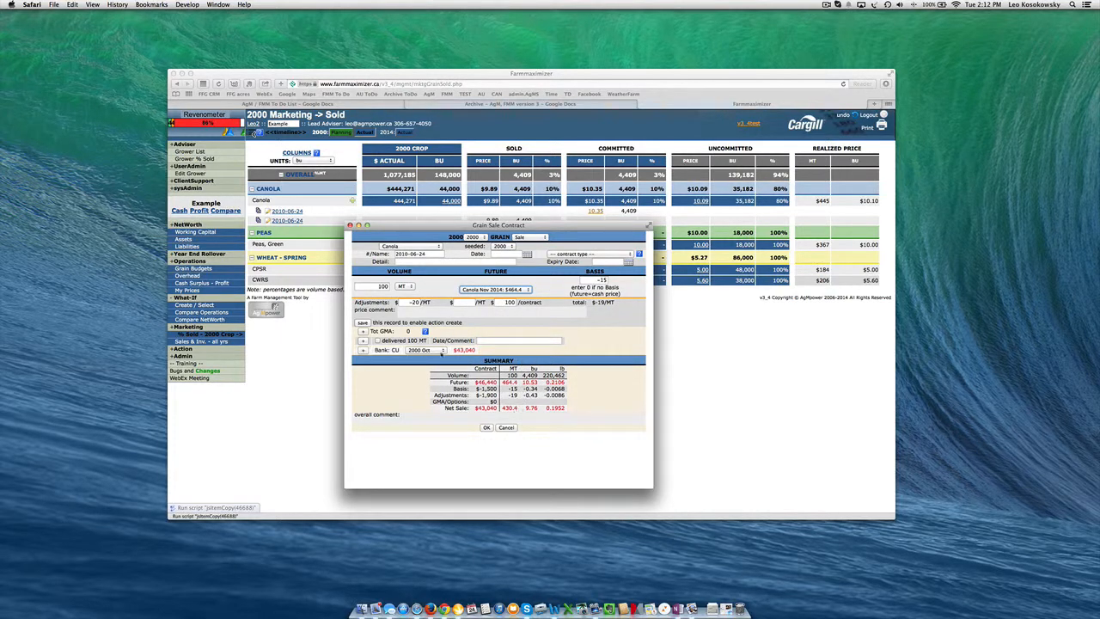
Set the copied contract's bank month to 2001 Apr and save the contract
{"action": "left_click", "coordinate": [440, 351]}
{"action": "left_click", "coordinate": [423, 385]}
{"action": "left_click", "coordinate": [444, 351]}
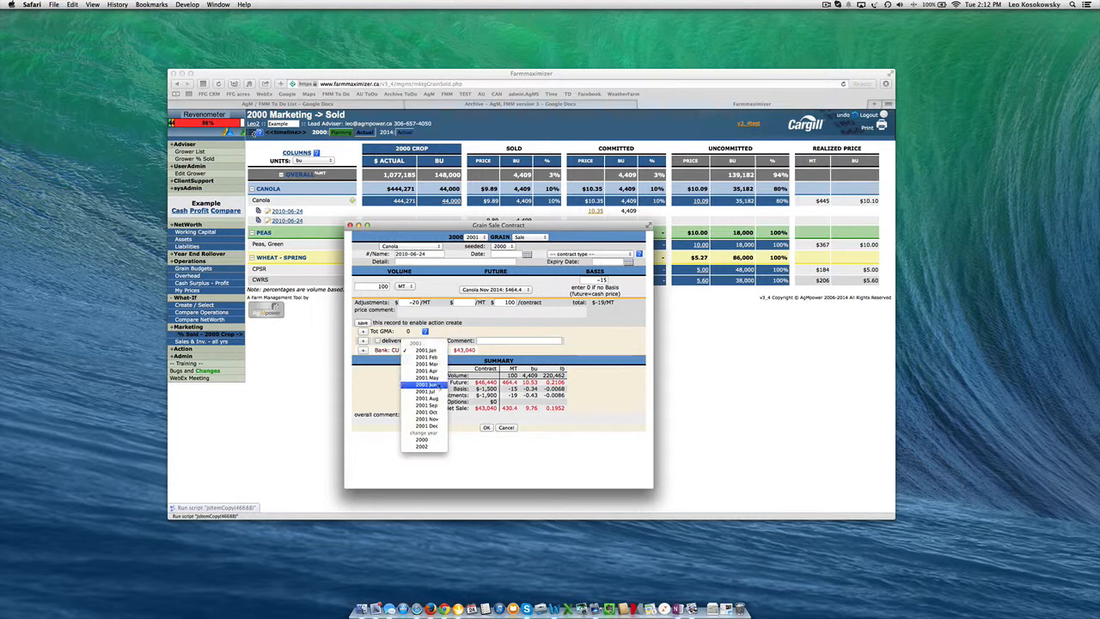
{"action": "left_click", "coordinate": [430, 371]}
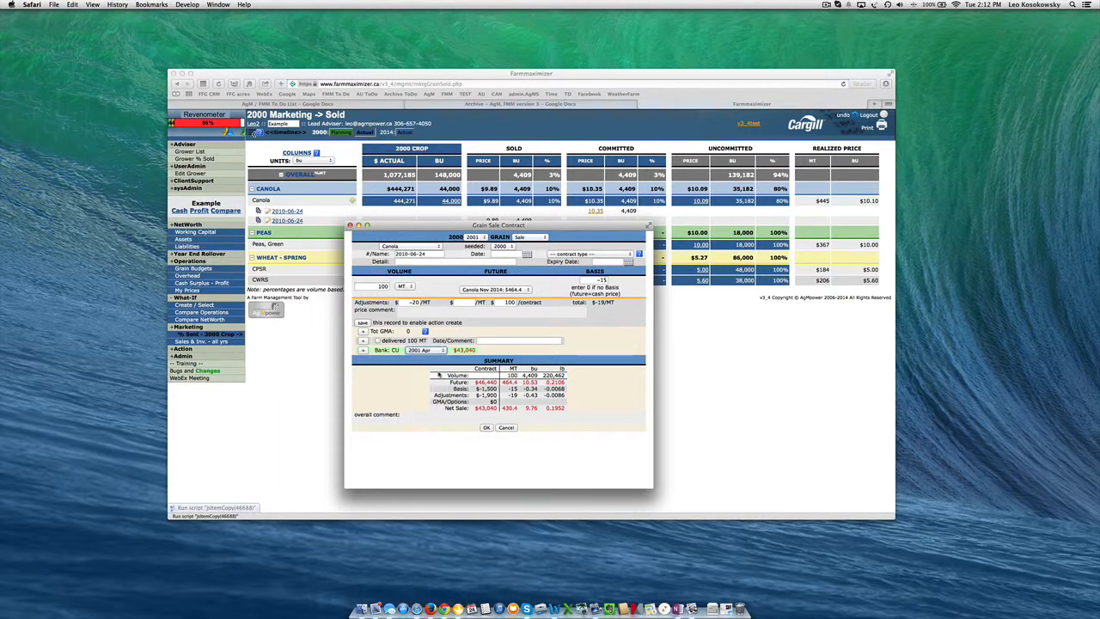
{"action": "left_click", "coordinate": [487, 428]}
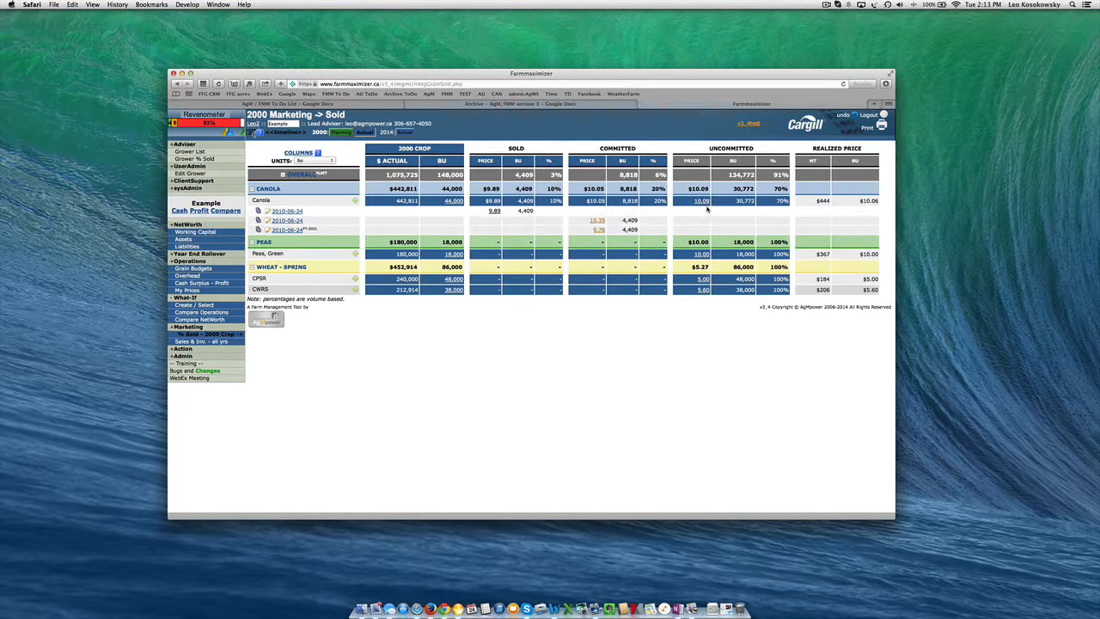
Check canola's uncommitted and realized prices for the 2000 crop, and compare them with the canola price in the 2000 Actual grain budgets
{"action": "mouse_move", "coordinate": [702, 203]}
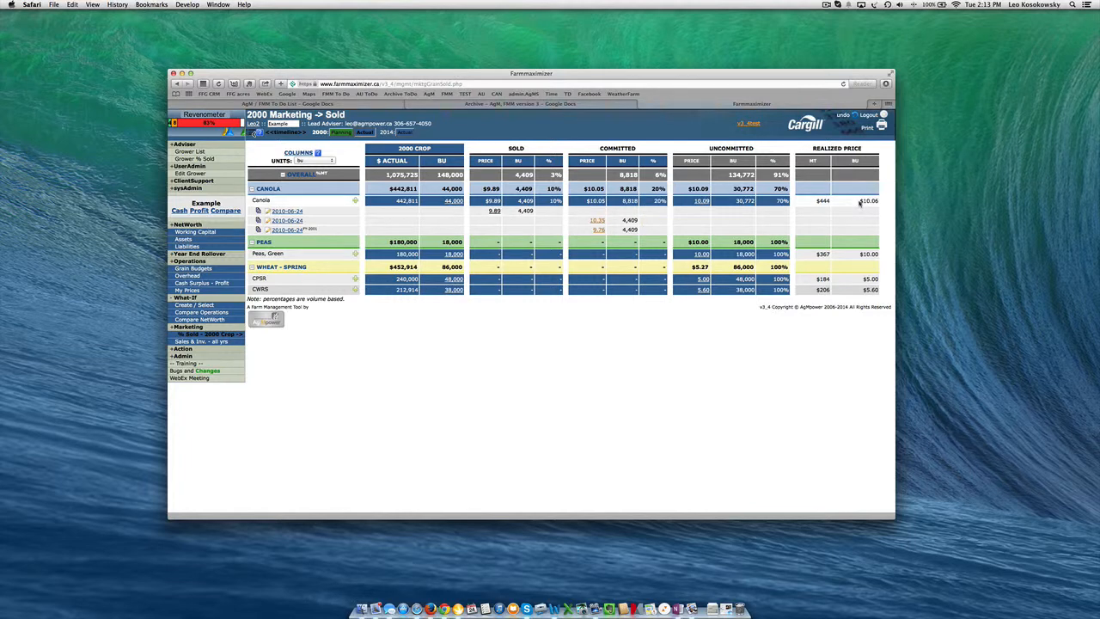
{"action": "left_click", "coordinate": [205, 269]}
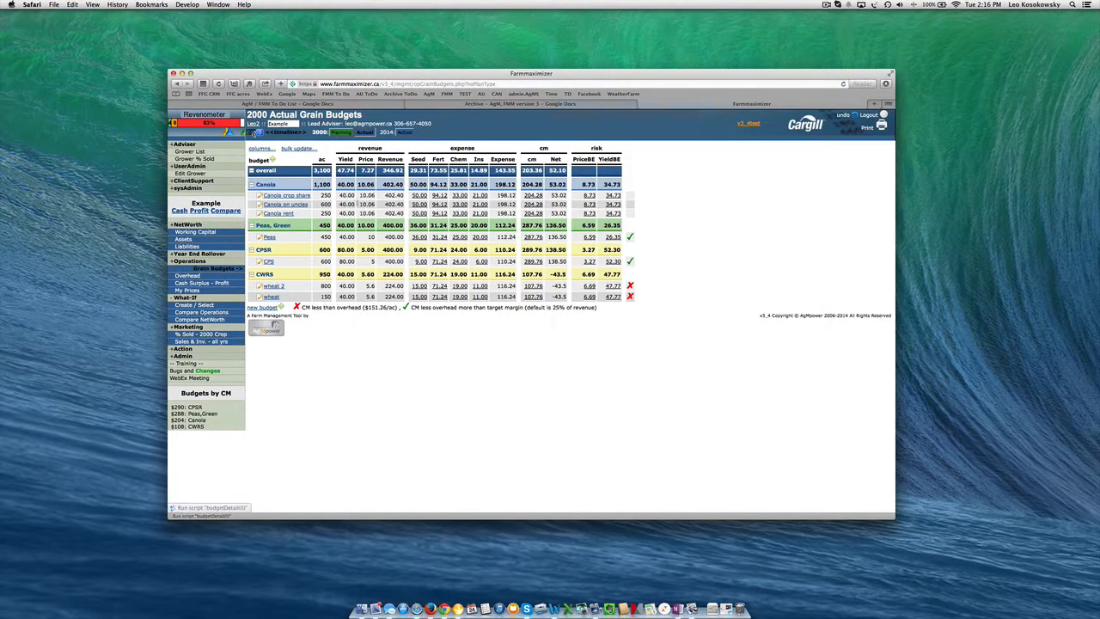
Switch to the 2014 Actual plan and inspect the Barley-Feed and Canola production details on the % Sold page
{"action": "left_click", "coordinate": [406, 134]}
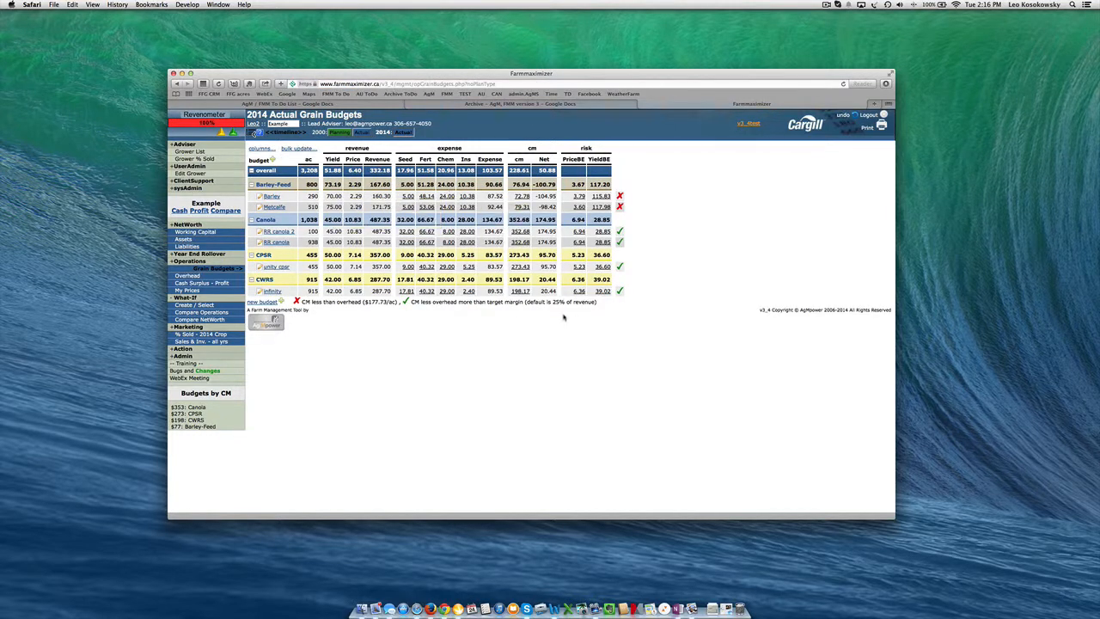
{"action": "left_click", "coordinate": [206, 335]}
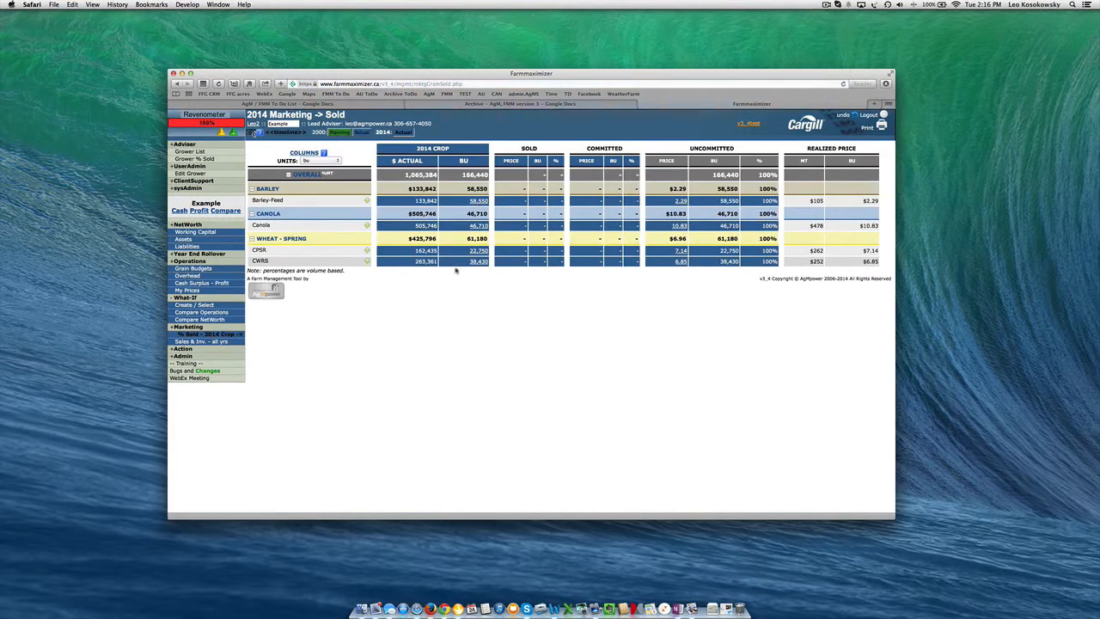
{"action": "mouse_move", "coordinate": [466, 201]}
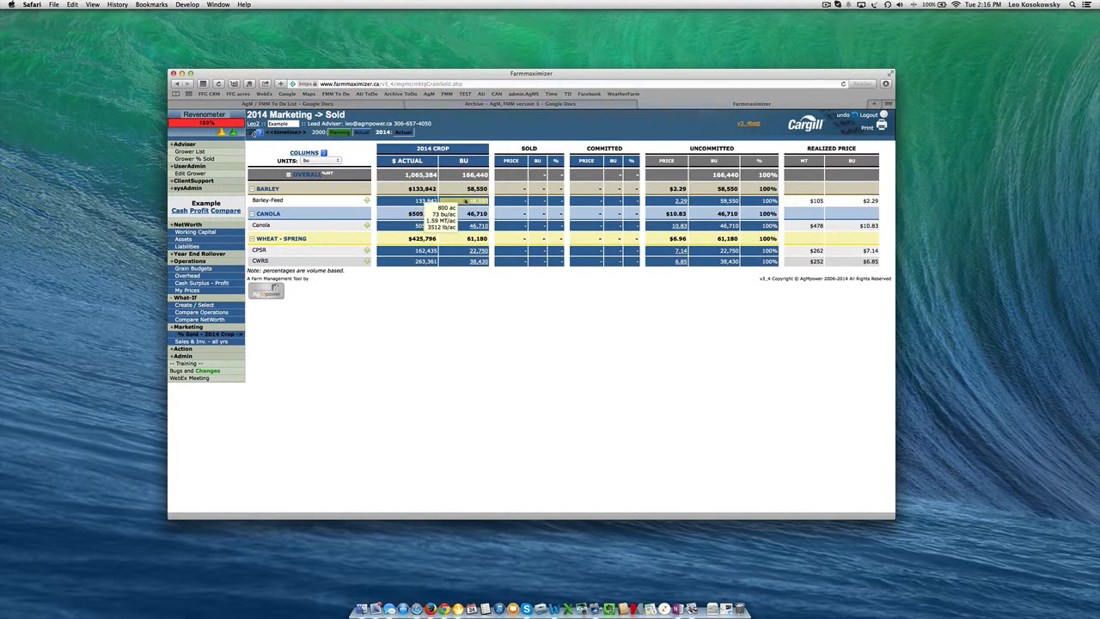
{"action": "mouse_move", "coordinate": [468, 225]}
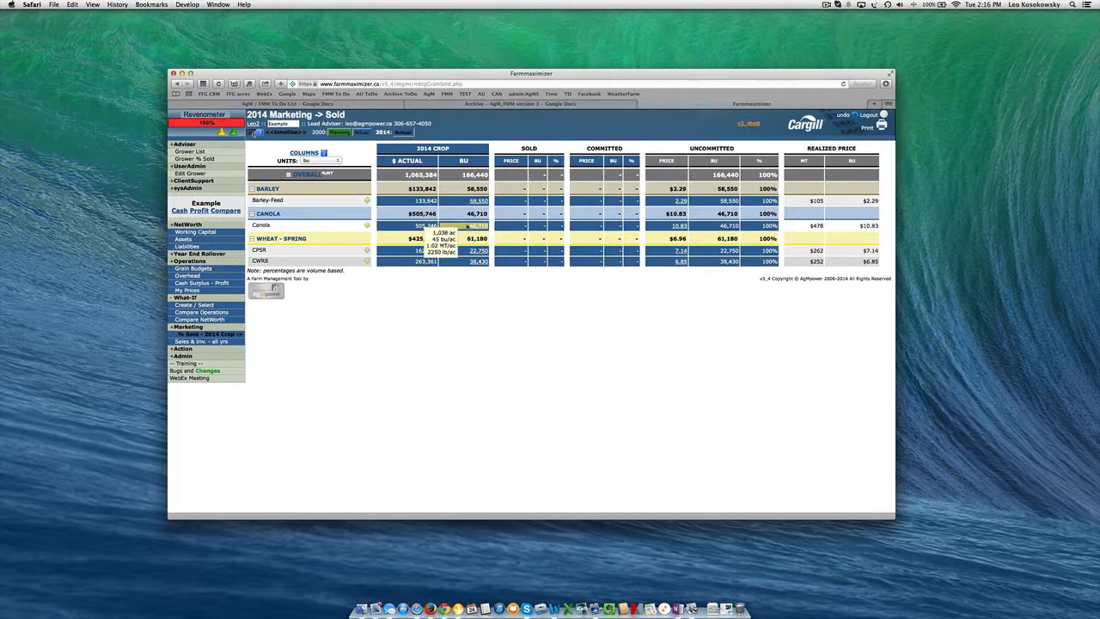
Open the all-years sales and inventory report, limit the timeline to 2014 Actual, and show only Canola
{"action": "left_click", "coordinate": [232, 342]}
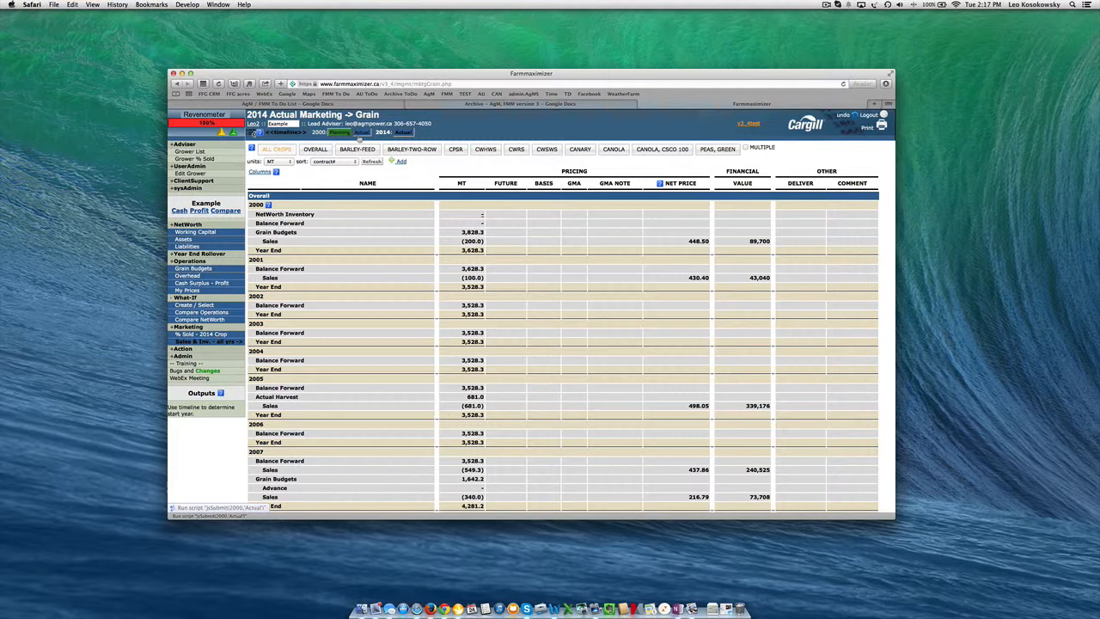
{"action": "left_click", "coordinate": [359, 138]}
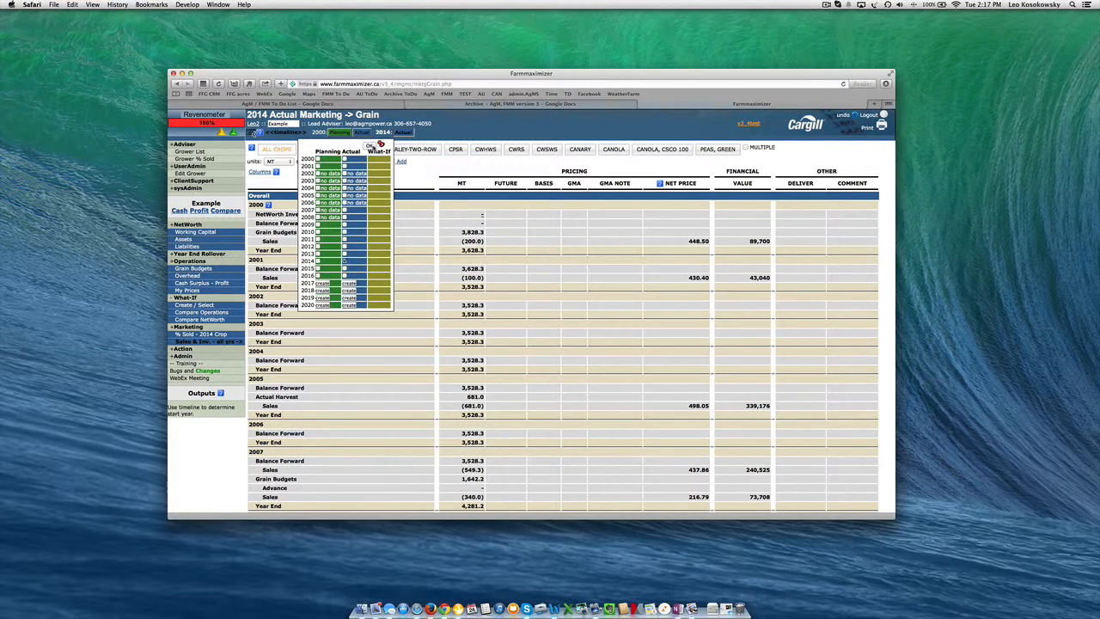
{"action": "left_click", "coordinate": [371, 146]}
{"action": "left_click", "coordinate": [520, 151]}
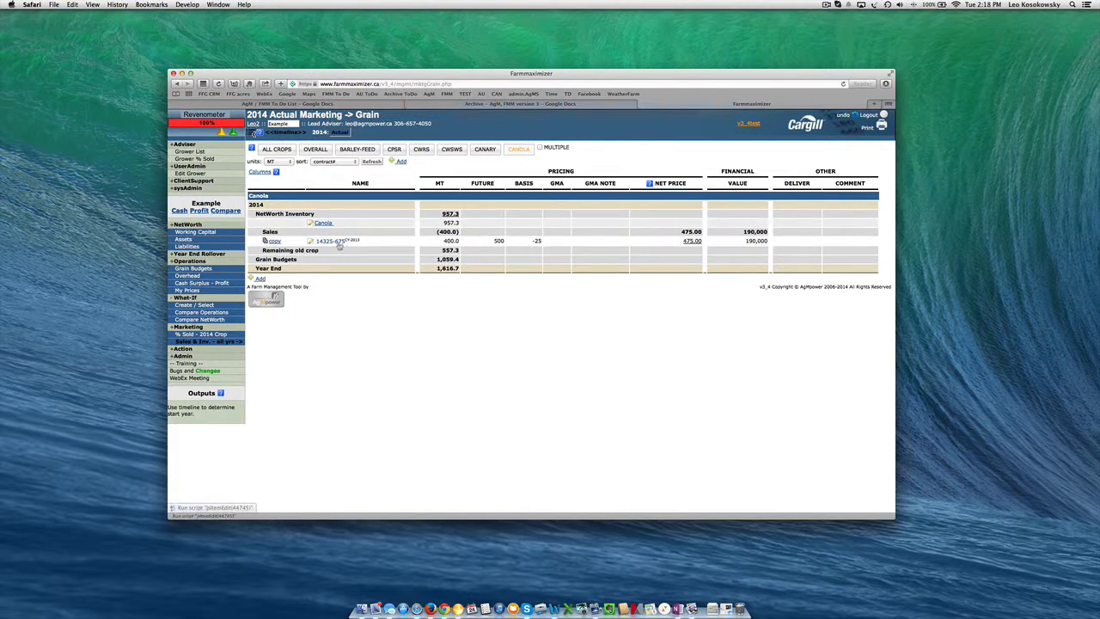
On the % Sold page, add 2013 Actual to the timeline and review the 2013 crop's canola sale
{"action": "left_click", "coordinate": [220, 335]}
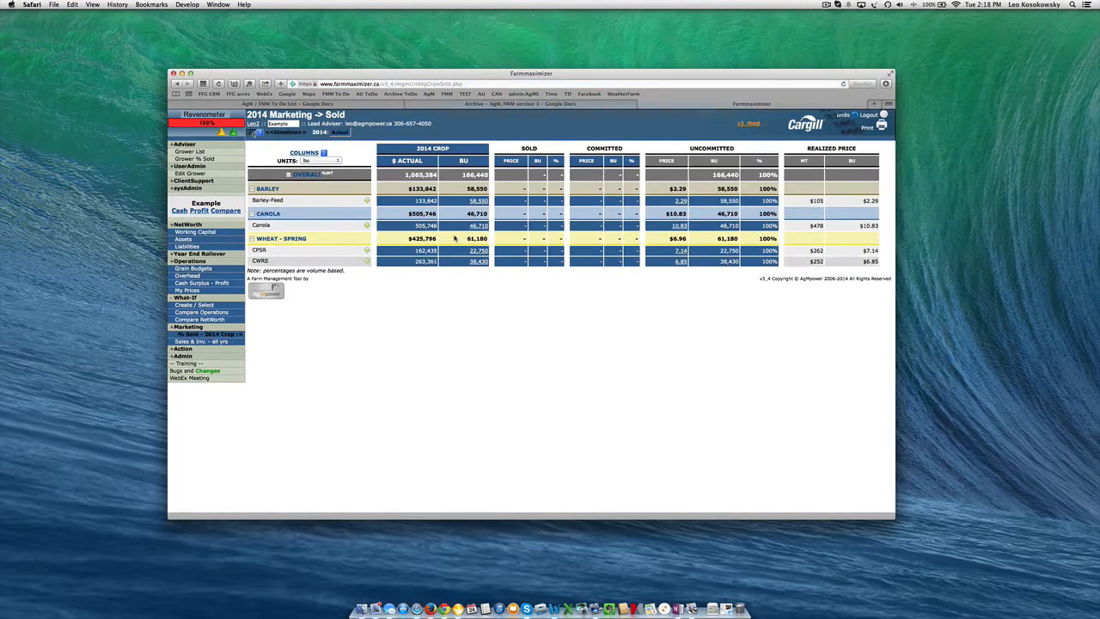
{"action": "mouse_move", "coordinate": [469, 229]}
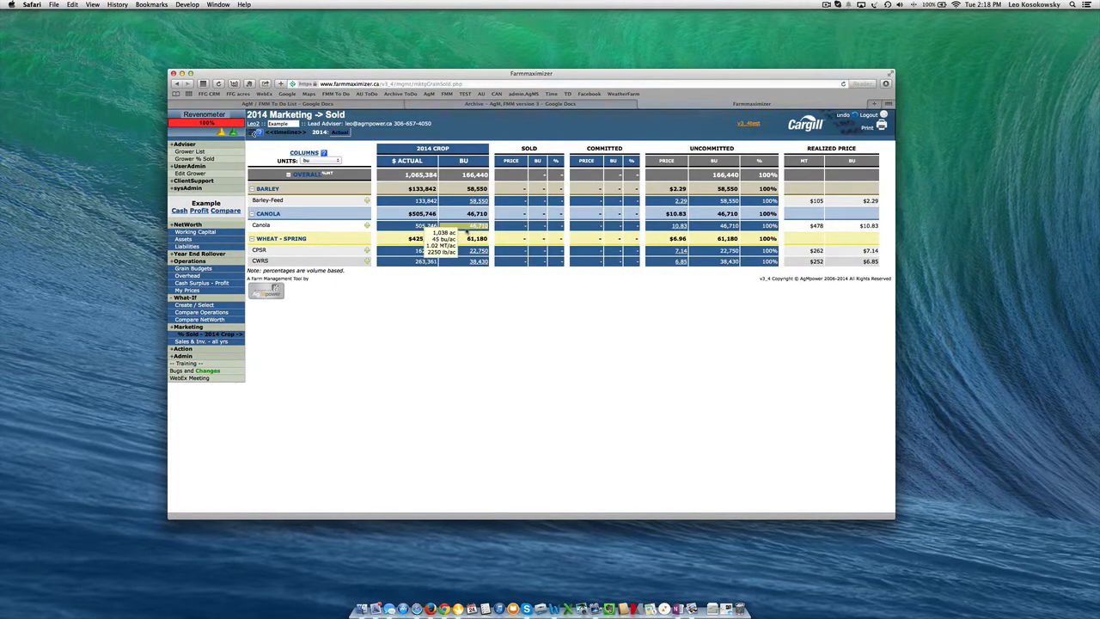
{"action": "left_click", "coordinate": [290, 134]}
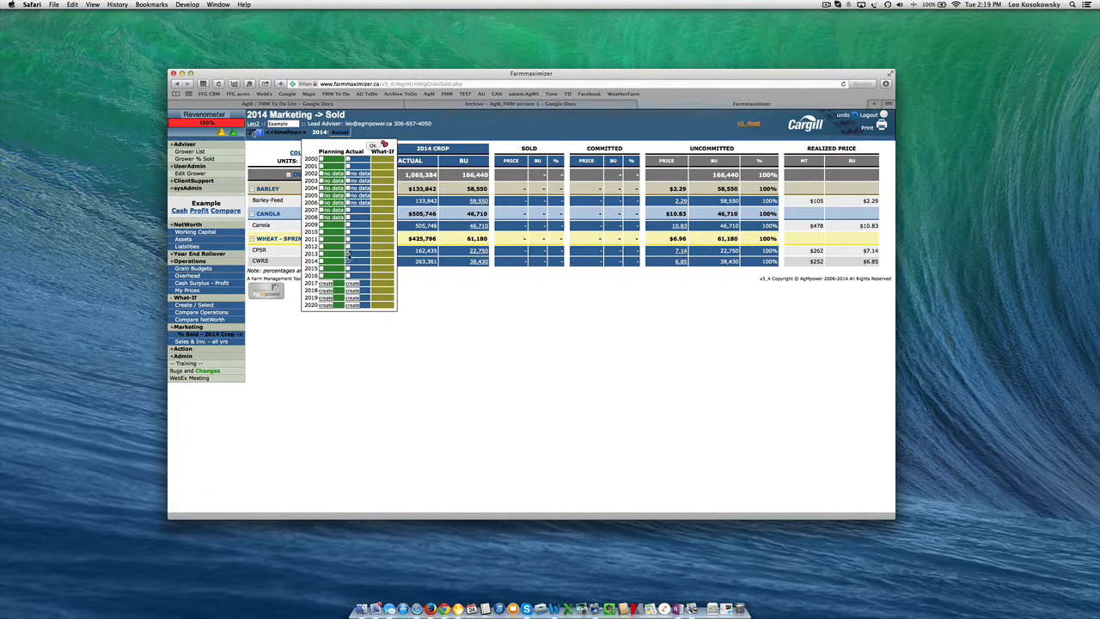
{"action": "left_click", "coordinate": [383, 144]}
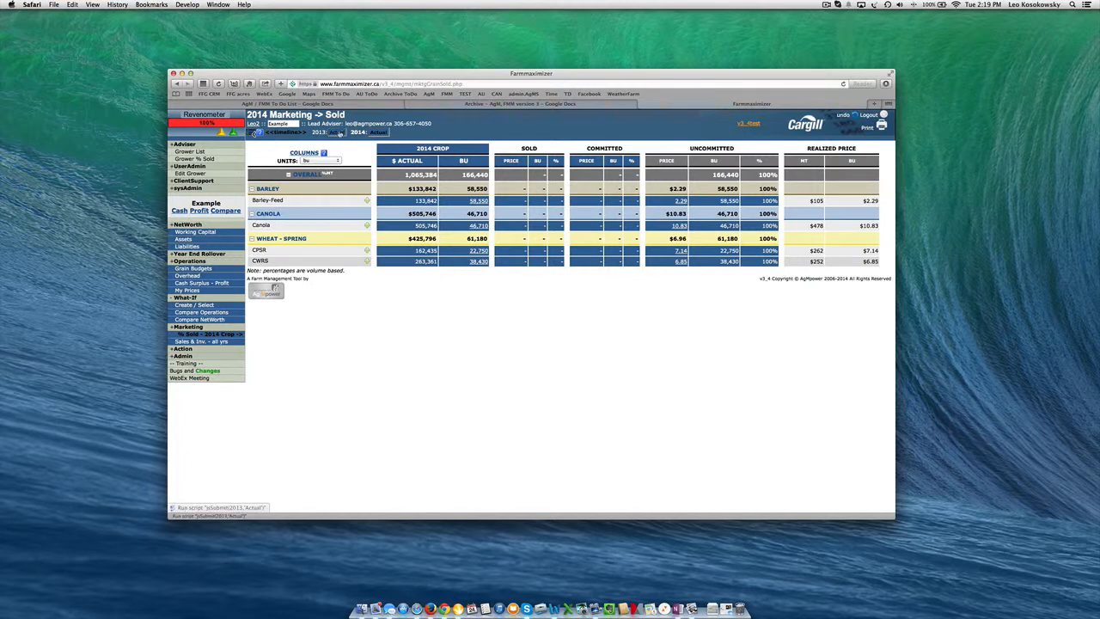
{"action": "left_click", "coordinate": [339, 134]}
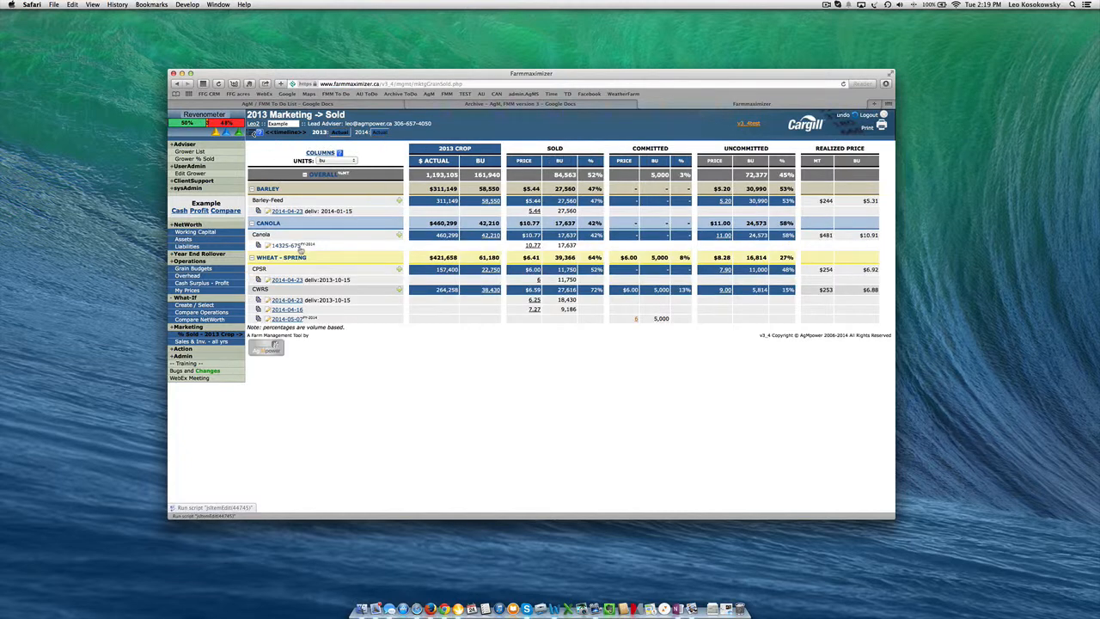
{"action": "left_click_drag", "start_coordinate": [436, 148], "coordinate": [469, 148]}
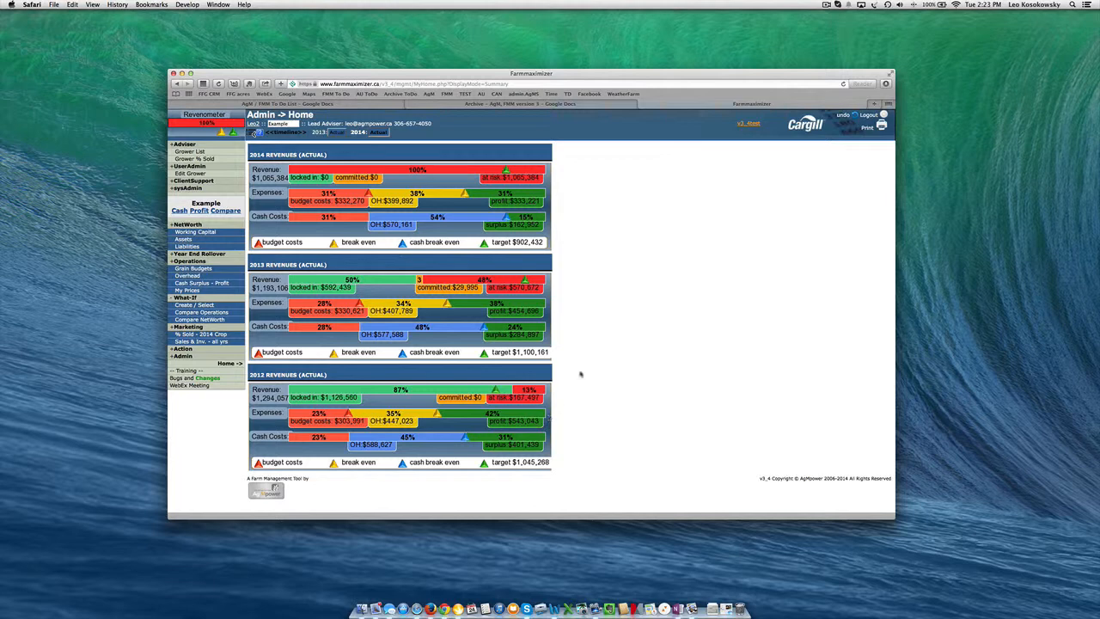
{"action": "left_click", "coordinate": [827, 4]}
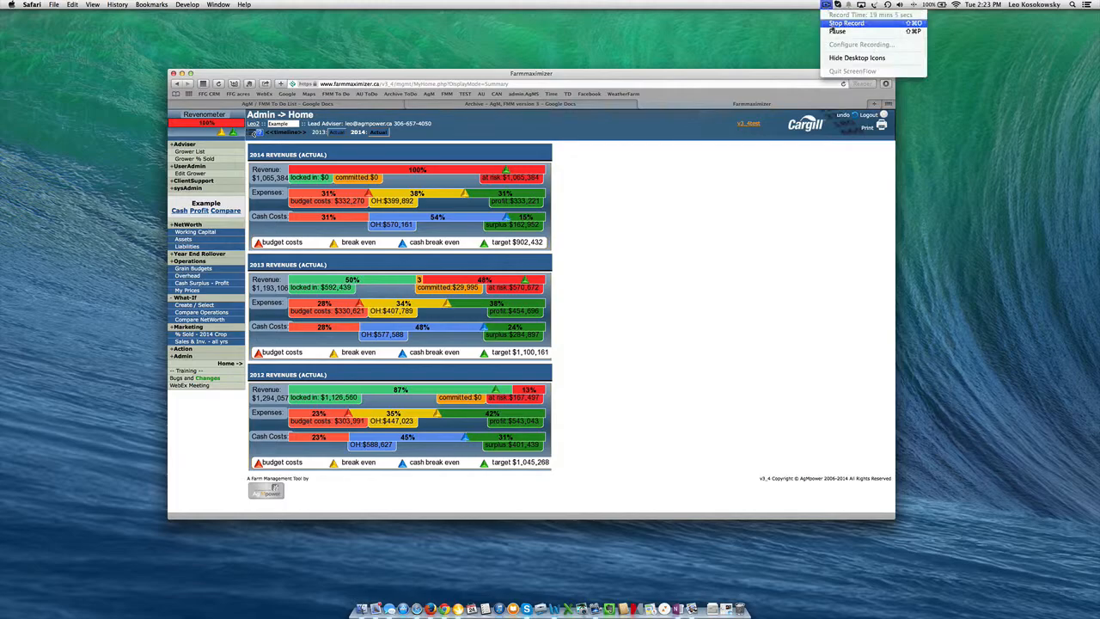